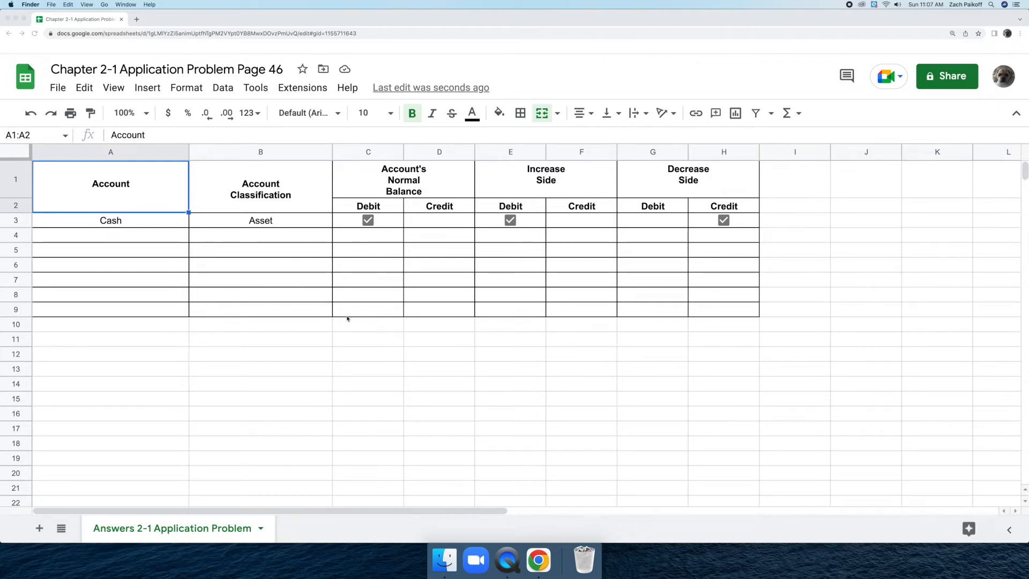
Enter Accounts Receivable with the first customer's name as the account in row 4 and classify it as Asset.
{"action": "left_click", "coordinate": [157, 235]}
{"action": "left_click", "coordinate": [157, 235]}
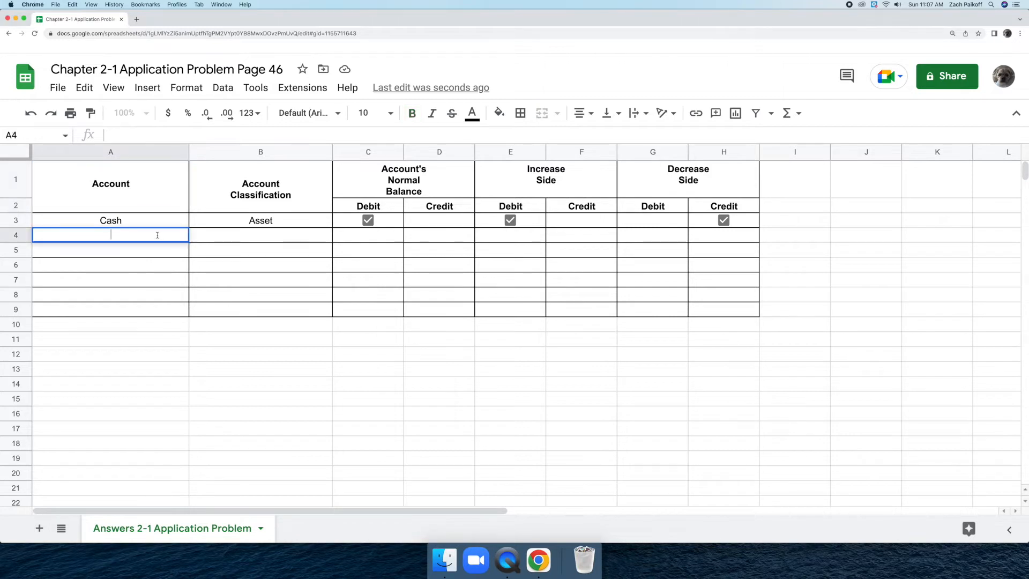
{"action": "type", "text": "Accounts Receivab"}
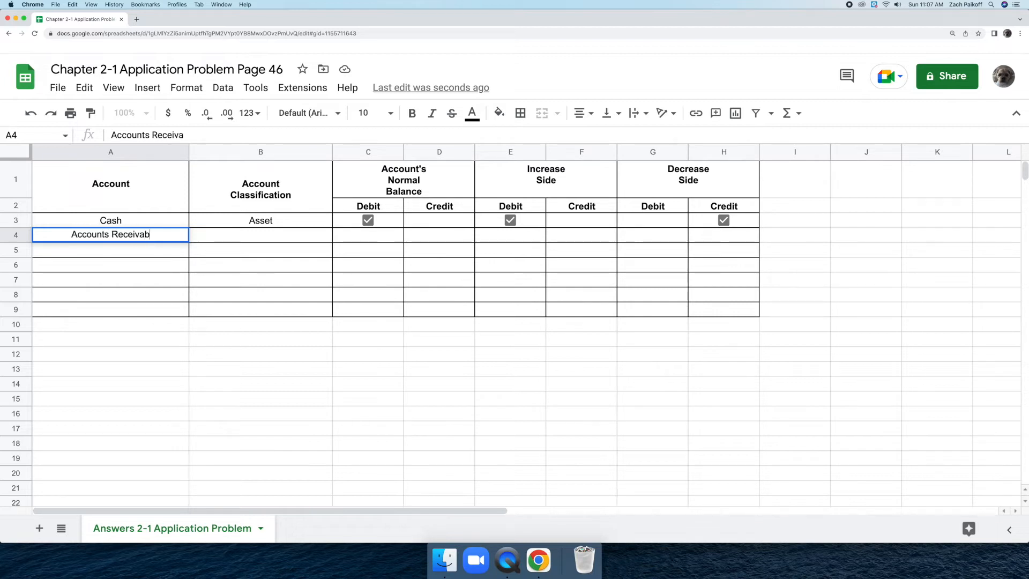
{"action": "type", "text": "le-J"}
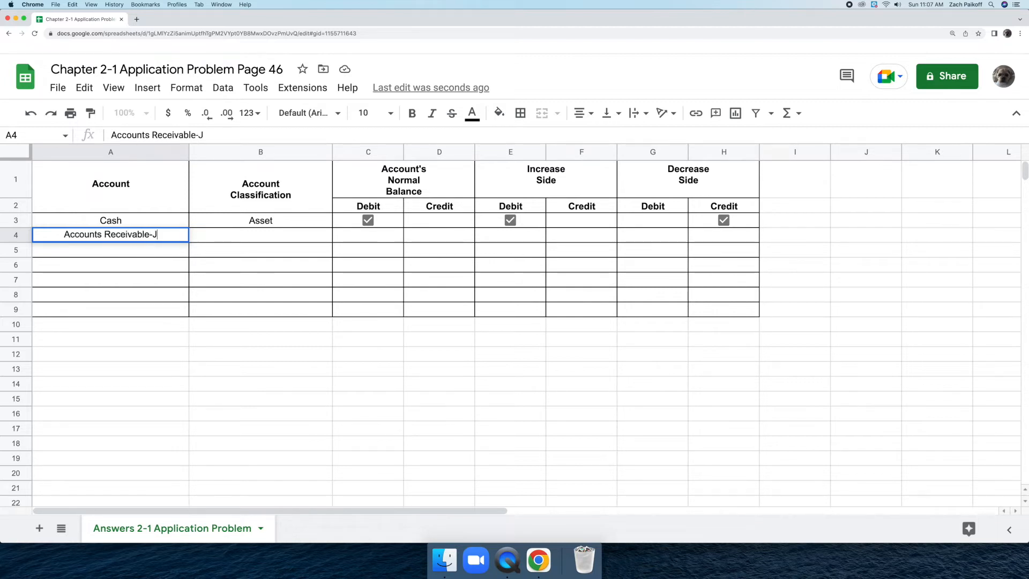
{"action": "type", "text": "ens O"}
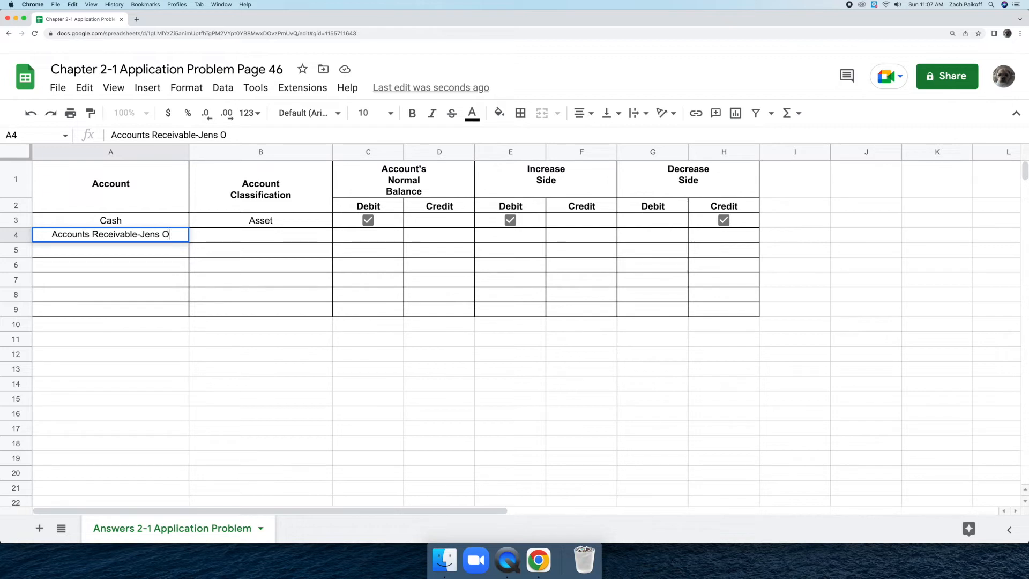
{"action": "type", "text": "lefson"}
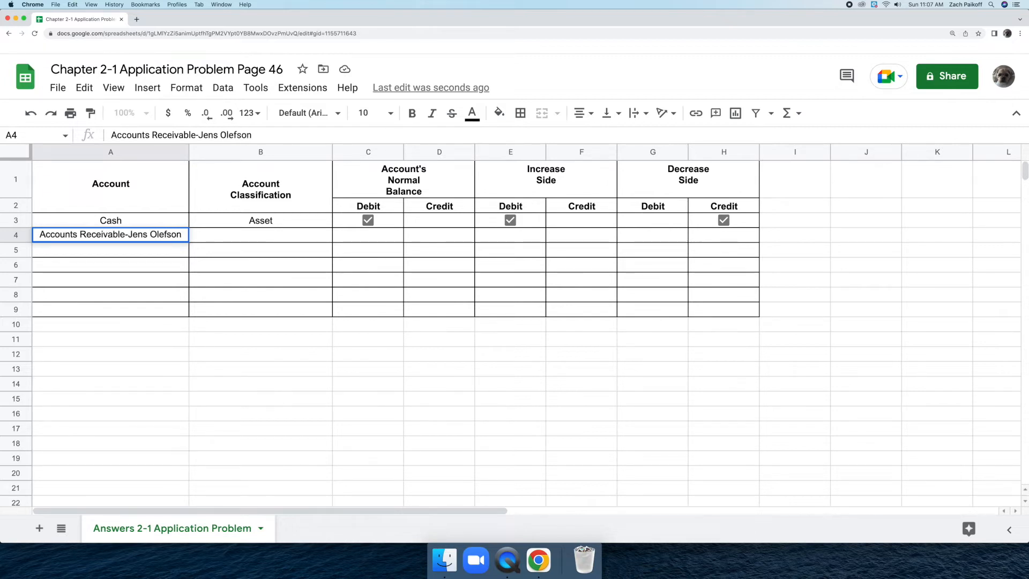
{"action": "key", "text": "Return"}
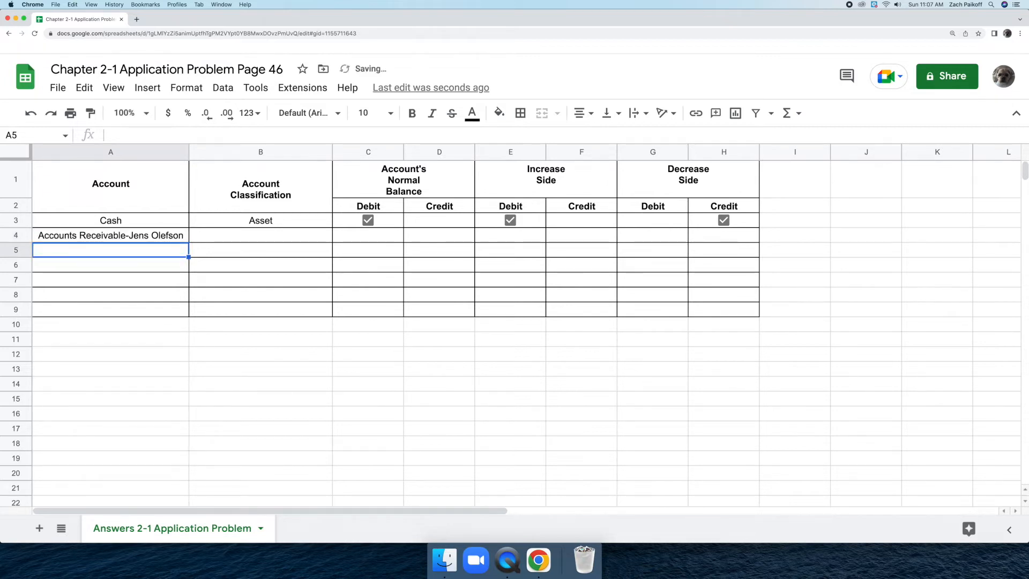
{"action": "double_click", "coordinate": [204, 233]}
{"action": "type", "text": "Asset"}
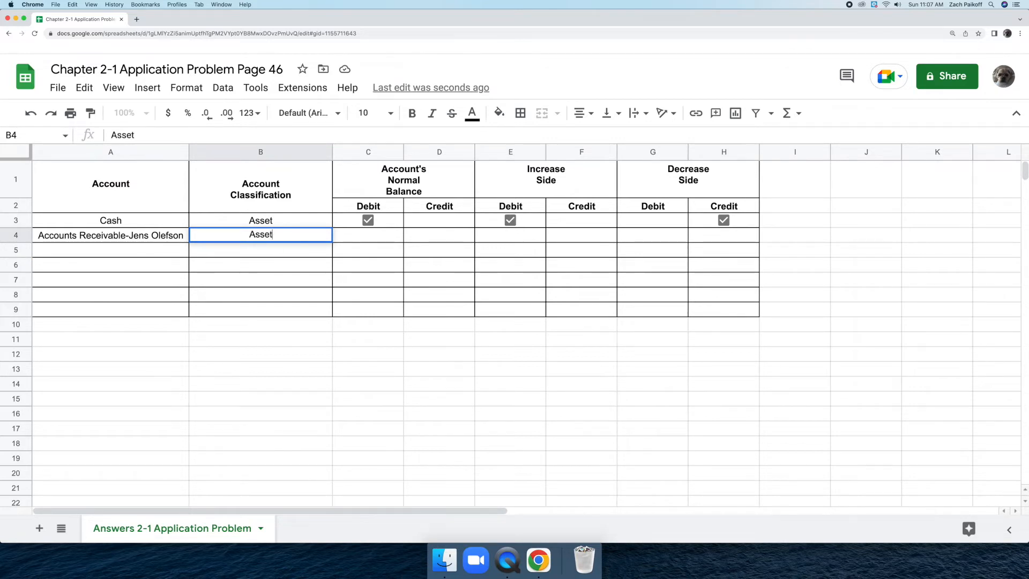
{"action": "key", "text": "Return"}
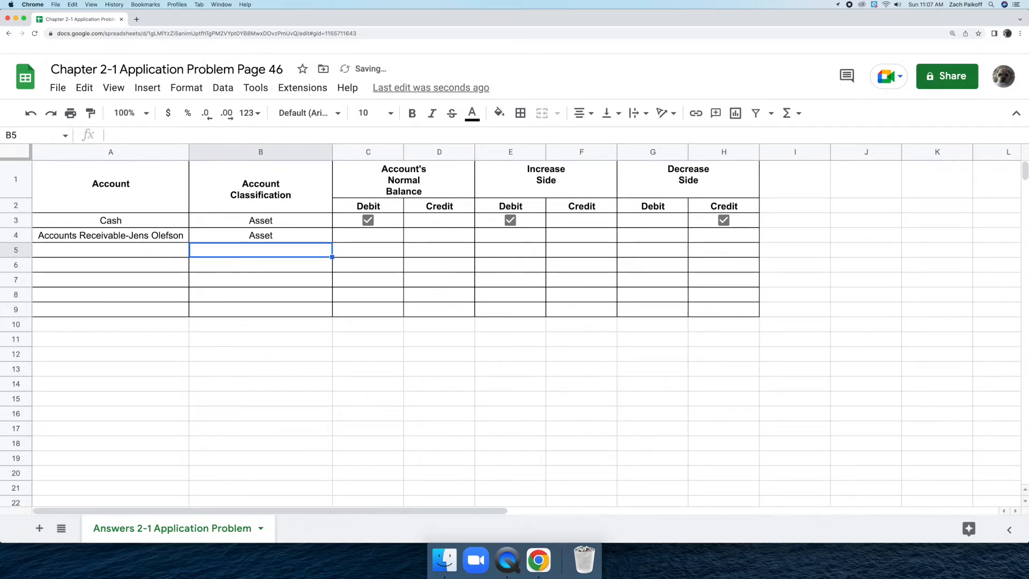
Insert a checkbox in row 4's Normal Balance Debit cell and tick it.
{"action": "left_click", "coordinate": [359, 236]}
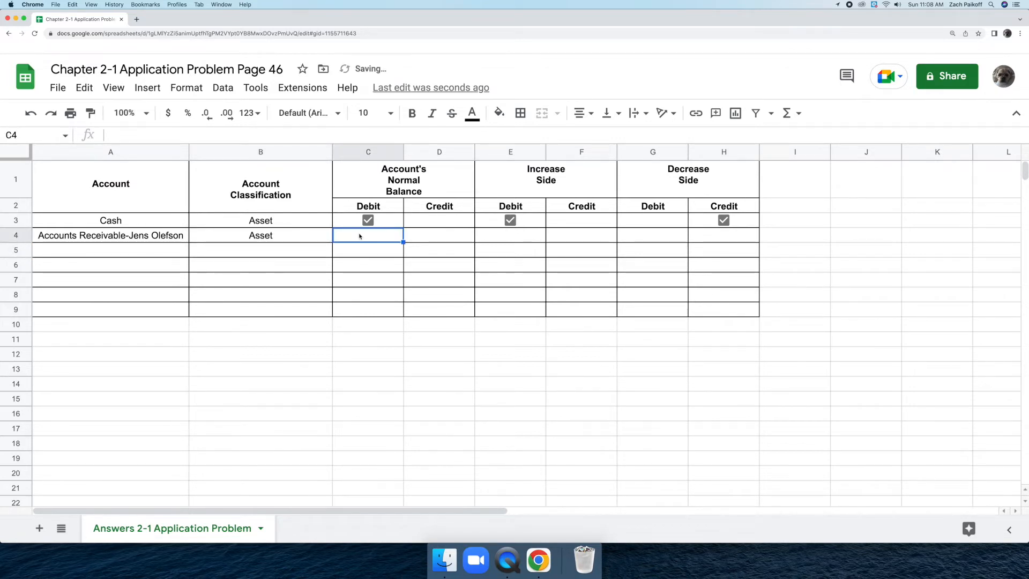
{"action": "left_click", "coordinate": [159, 87]}
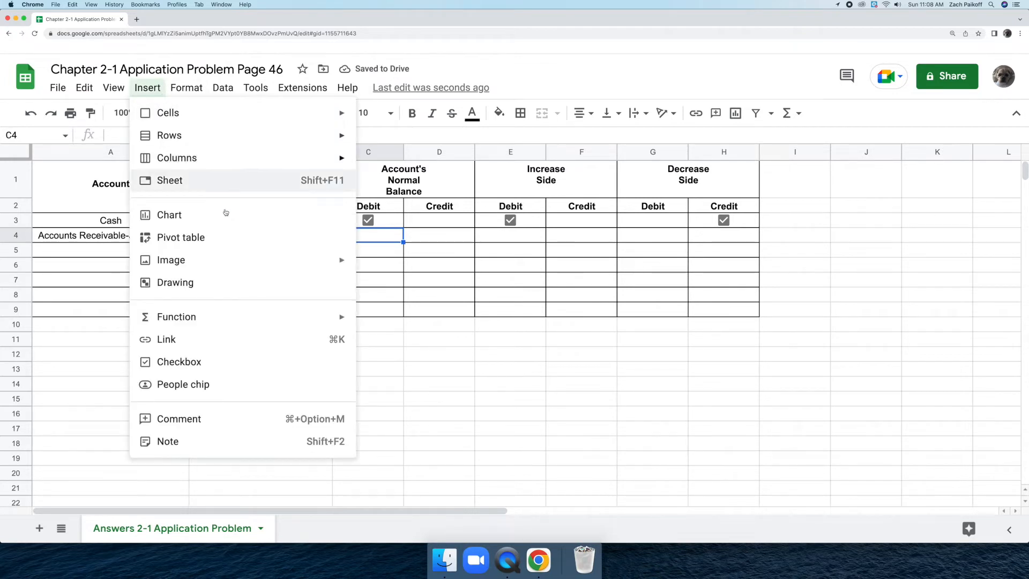
{"action": "left_click", "coordinate": [268, 362]}
{"action": "left_click", "coordinate": [367, 235]}
Insert a checkbox in row 4's Increase Side Debit cell and tick it.
{"action": "left_click", "coordinate": [517, 237]}
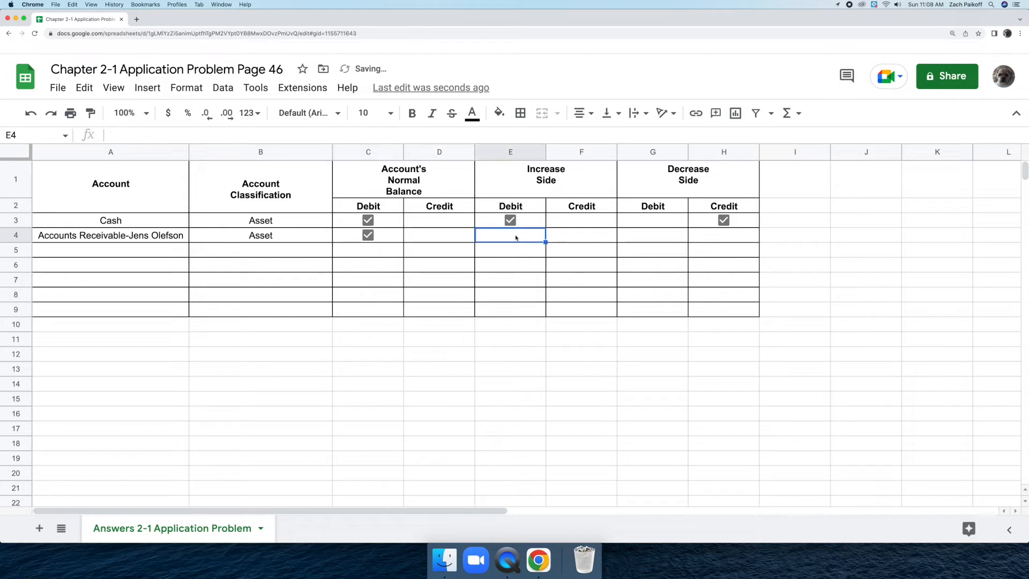
{"action": "left_click", "coordinate": [147, 87]}
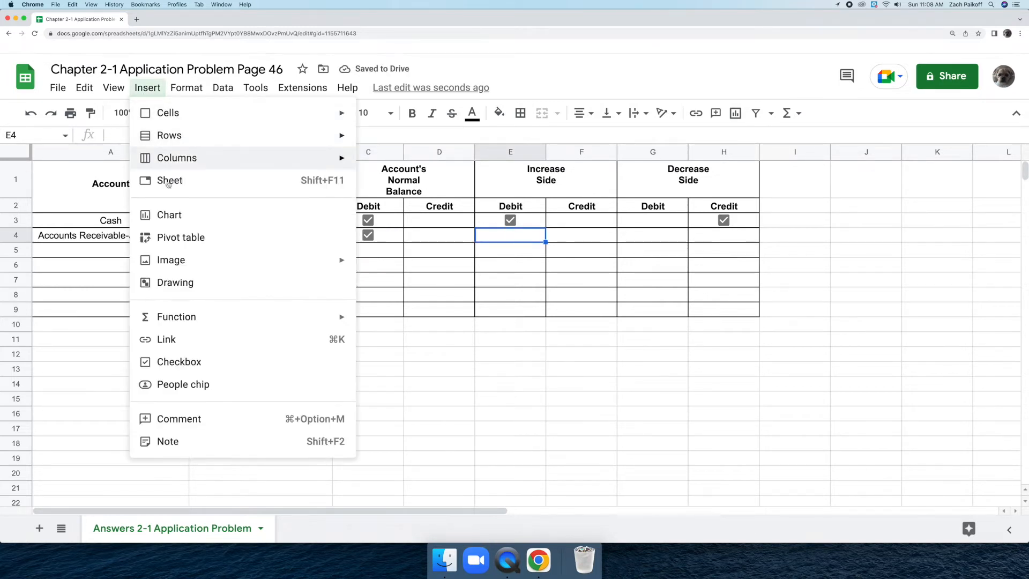
{"action": "left_click", "coordinate": [228, 361]}
{"action": "left_click", "coordinate": [510, 235]}
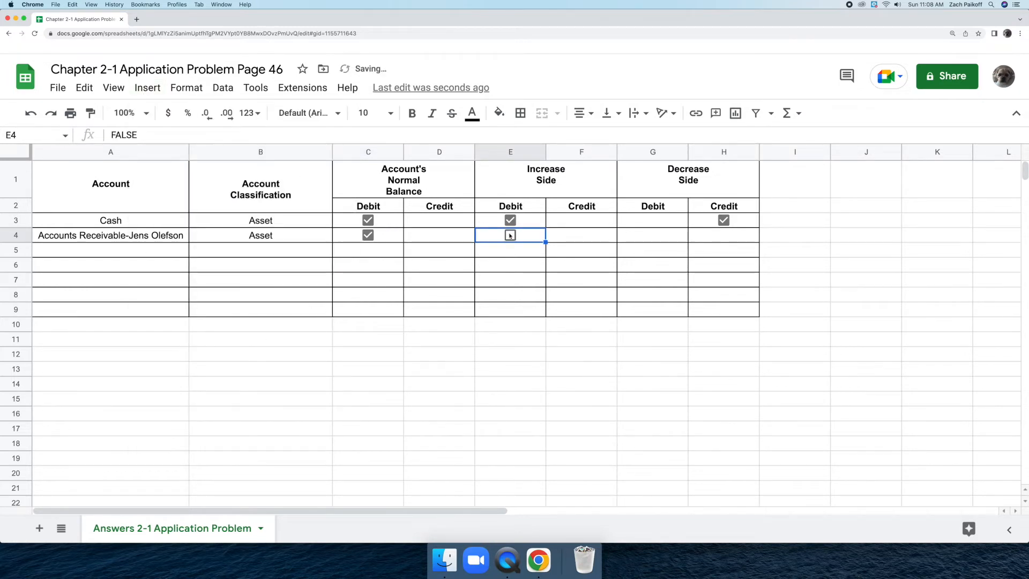
Insert a checkbox in row 4's Decrease Side Credit cell and tick it.
{"action": "left_click", "coordinate": [718, 234]}
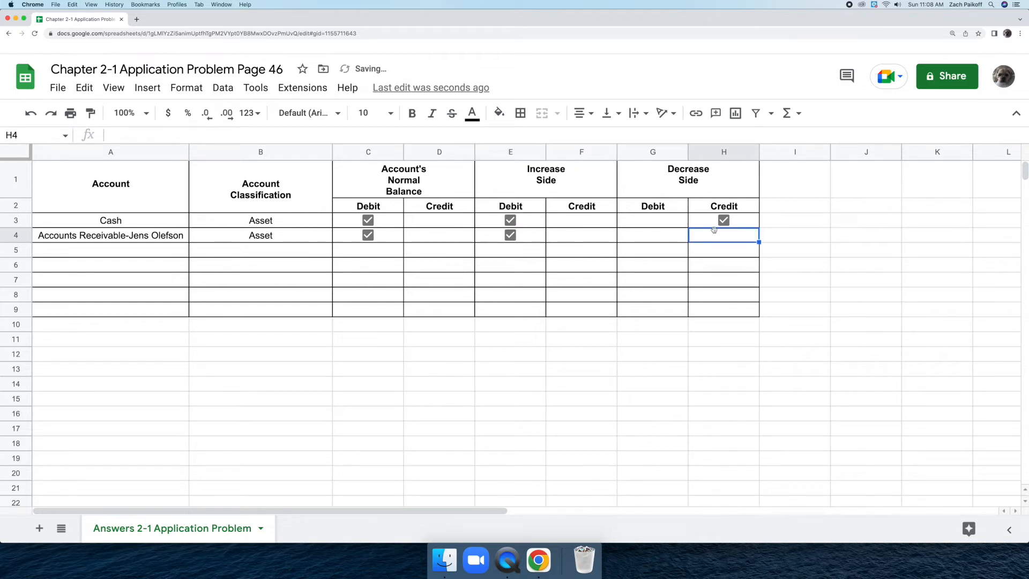
{"action": "left_click", "coordinate": [156, 88]}
{"action": "left_click", "coordinate": [214, 363]}
{"action": "left_click", "coordinate": [723, 236]}
Enter Accounts Receivable with the second customer's name as the account in row 5 and classify it as Asset.
{"action": "left_click", "coordinate": [139, 251]}
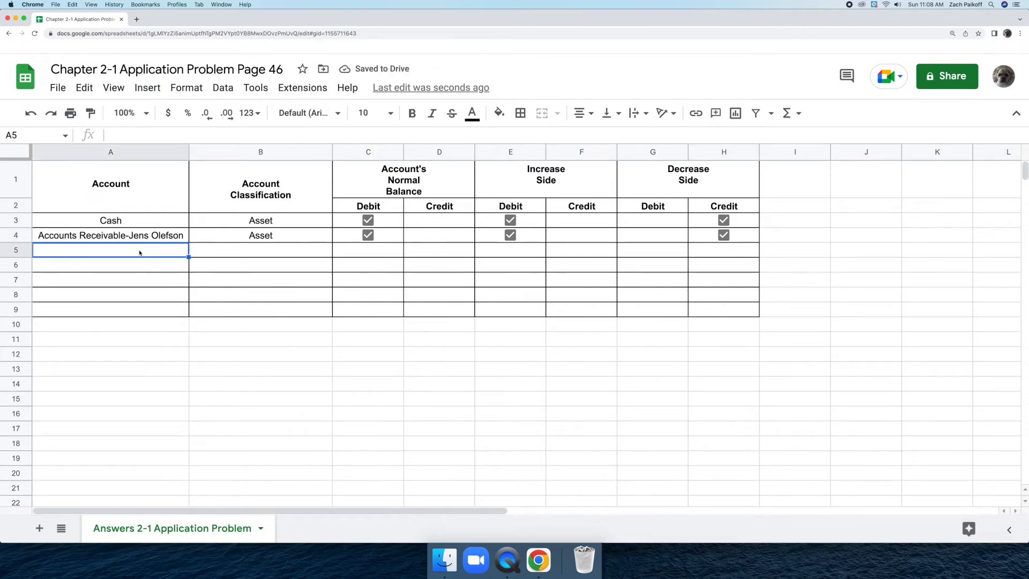
{"action": "type", "text": "A"}
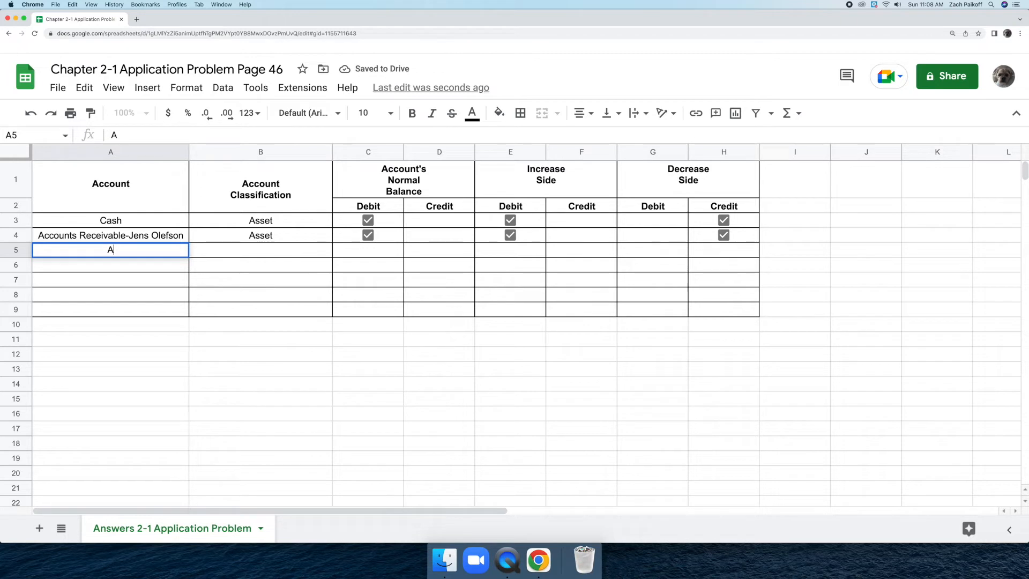
{"action": "type", "text": "ccounts "}
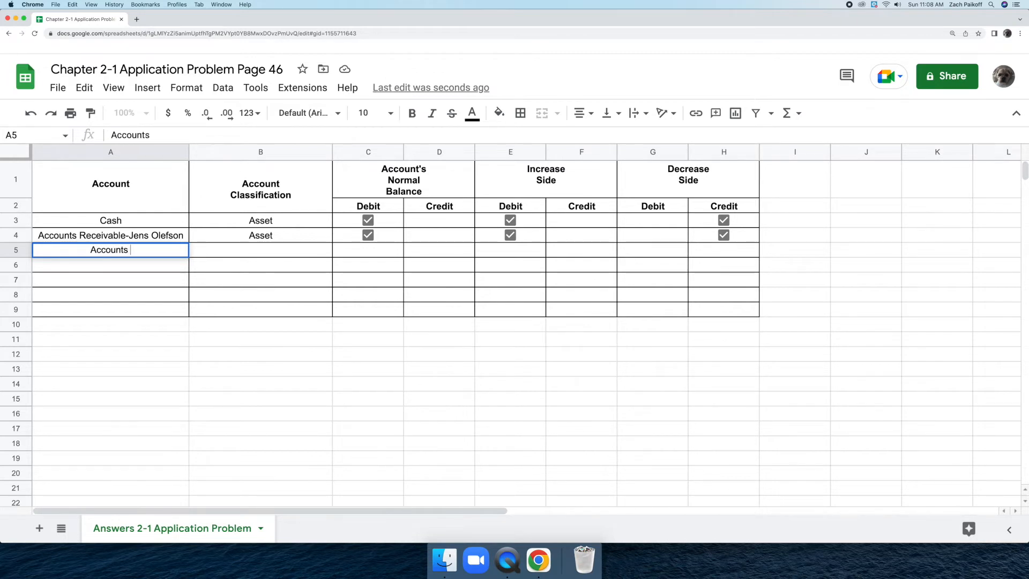
{"action": "type", "text": "Receivable-"}
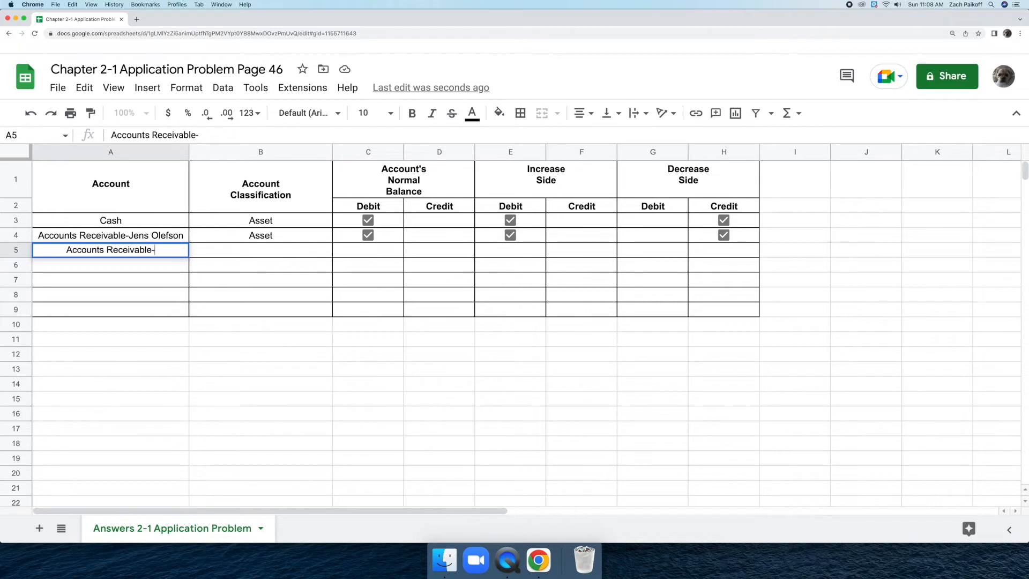
{"action": "type", "text": "T"}
{"action": "type", "text": "i "}
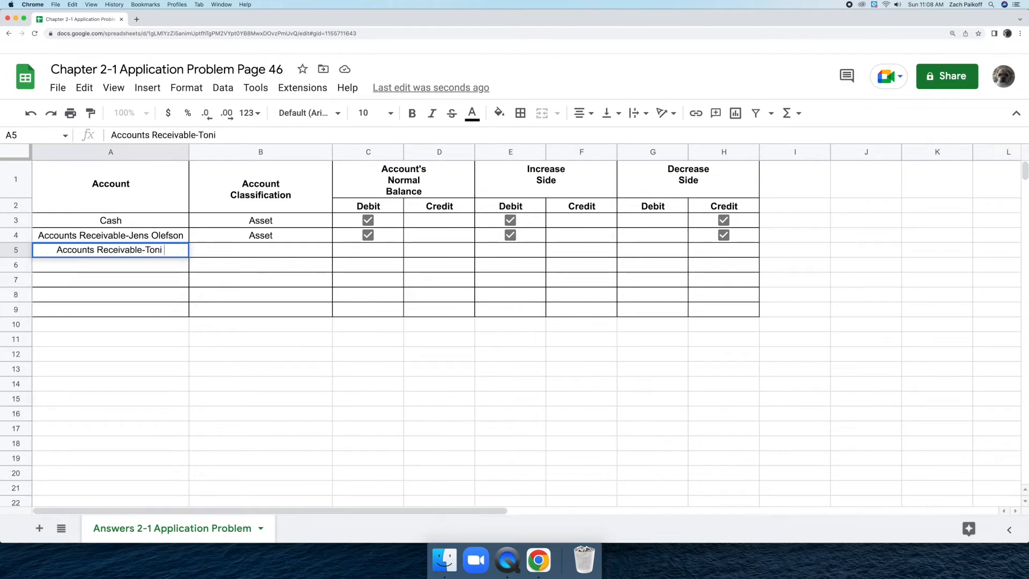
{"action": "type", "text": "Nolan"}
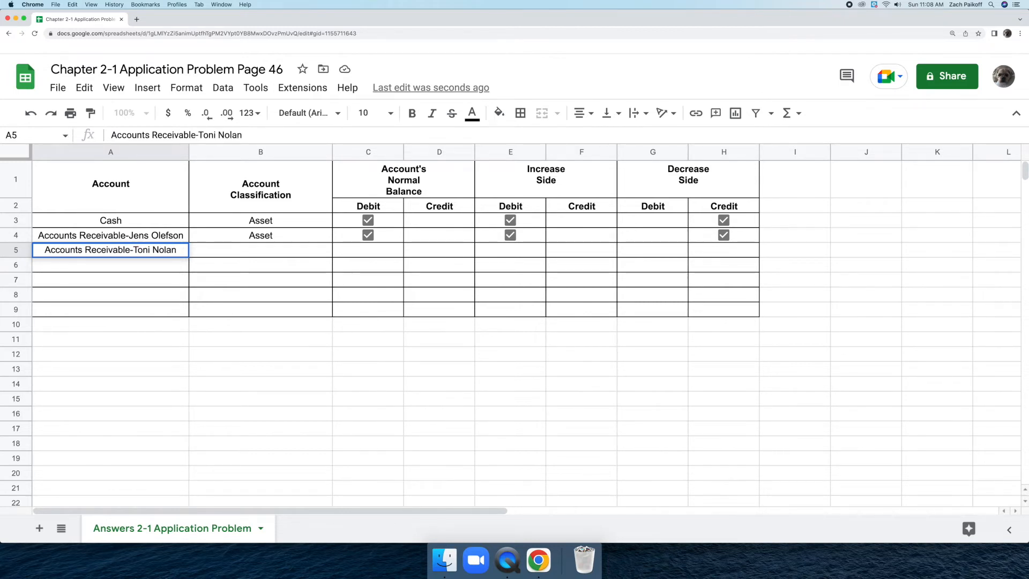
{"action": "key", "text": "Return"}
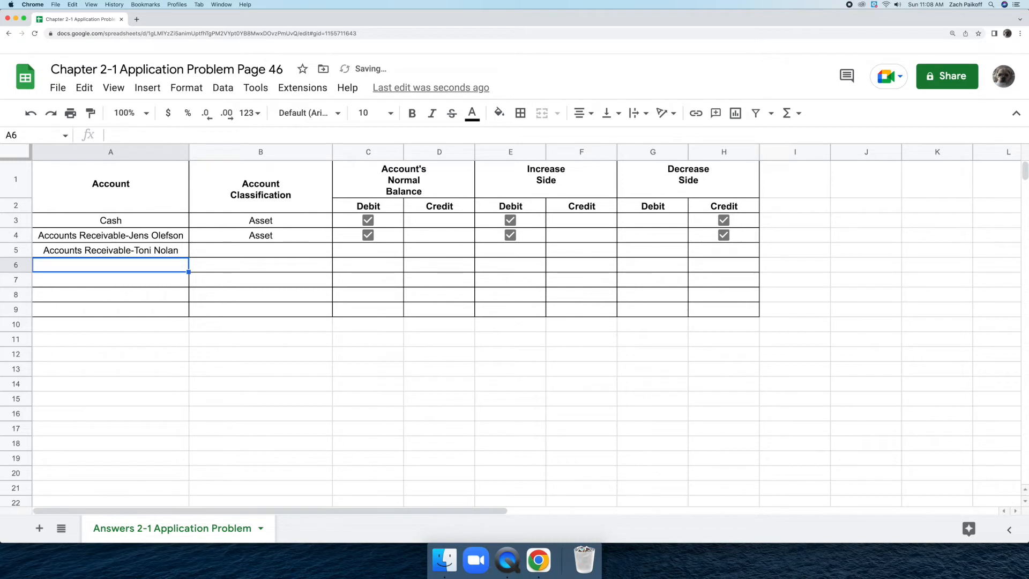
{"action": "left_click", "coordinate": [221, 249]}
{"action": "type", "text": "Asset"}
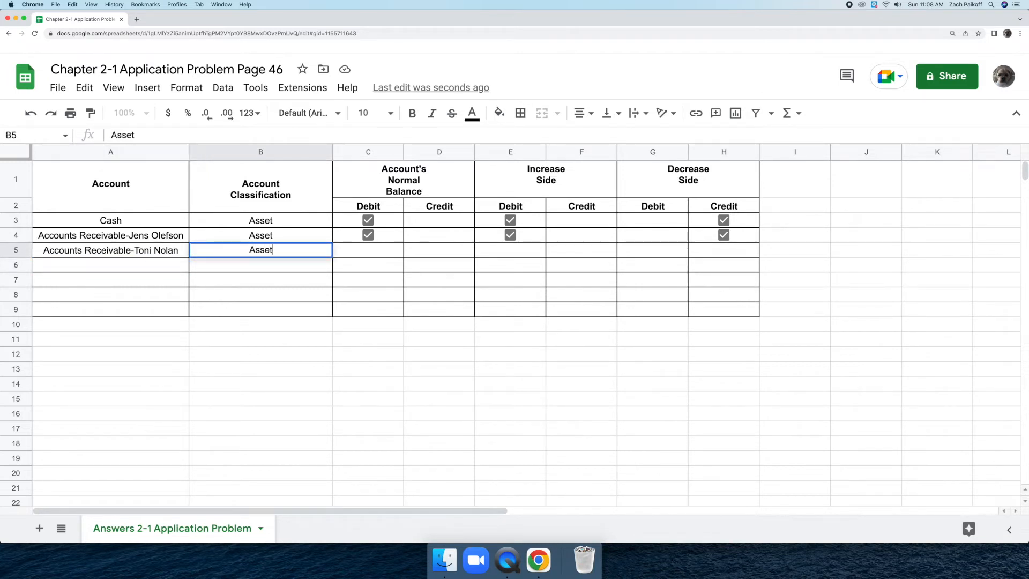
{"action": "key", "text": "Return"}
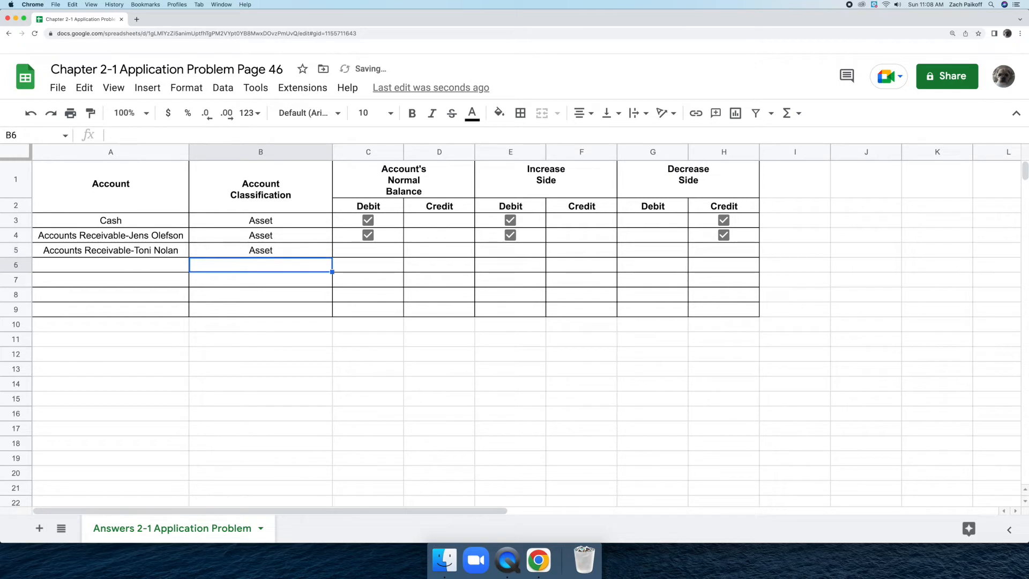
Insert a checkbox in row 5's Normal Balance Debit cell and tick it.
{"action": "left_click", "coordinate": [368, 250]}
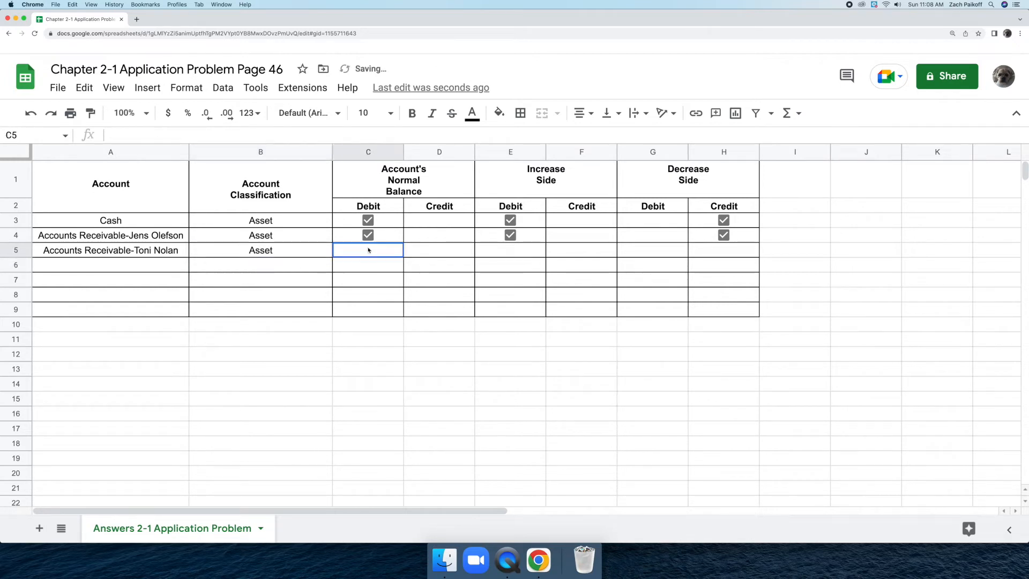
{"action": "left_click", "coordinate": [148, 88]}
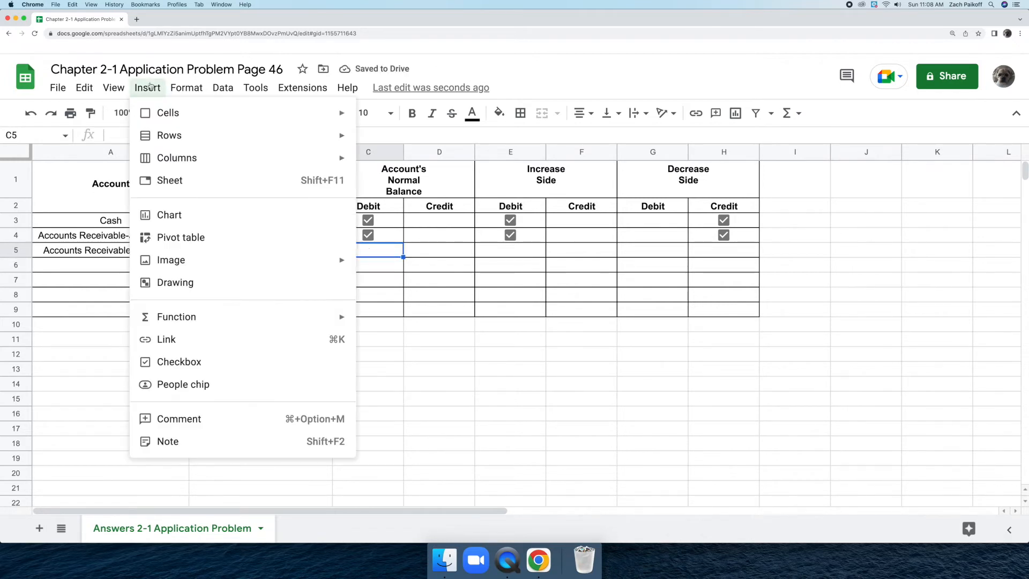
{"action": "left_click", "coordinate": [217, 361]}
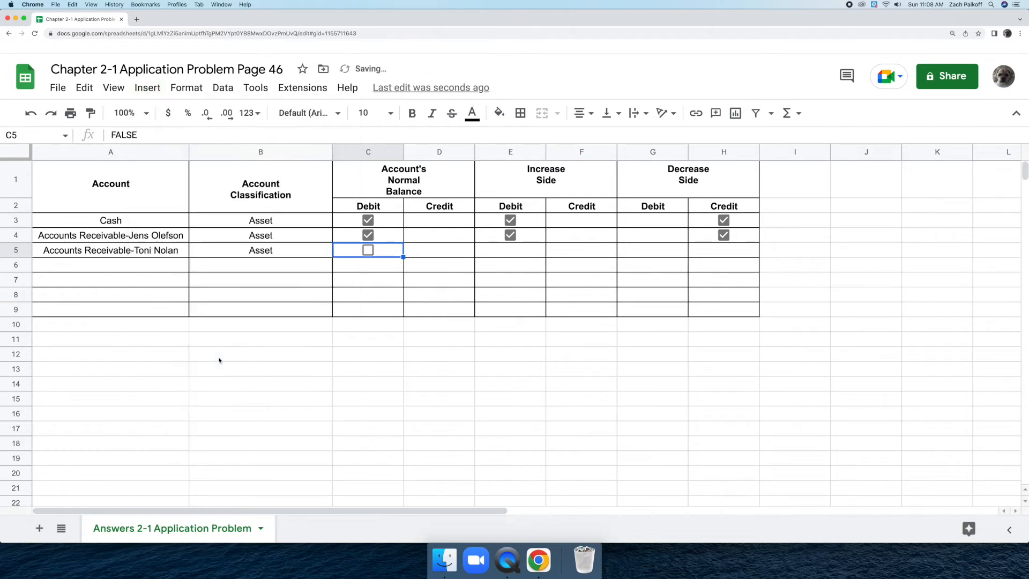
{"action": "left_click", "coordinate": [366, 250]}
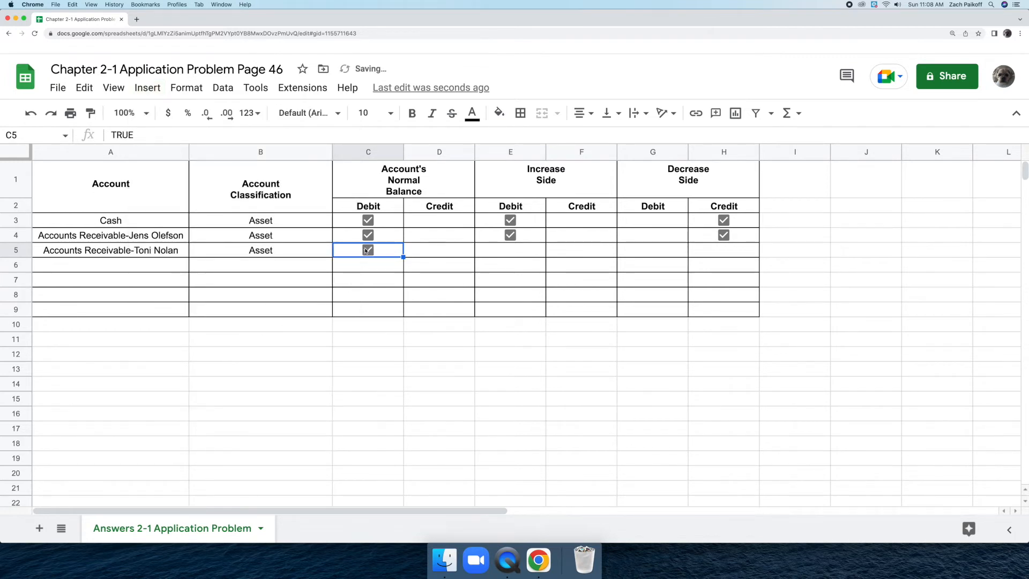
Insert a checkbox in row 5's Increase Side Debit cell and tick it.
{"action": "left_click", "coordinate": [519, 249]}
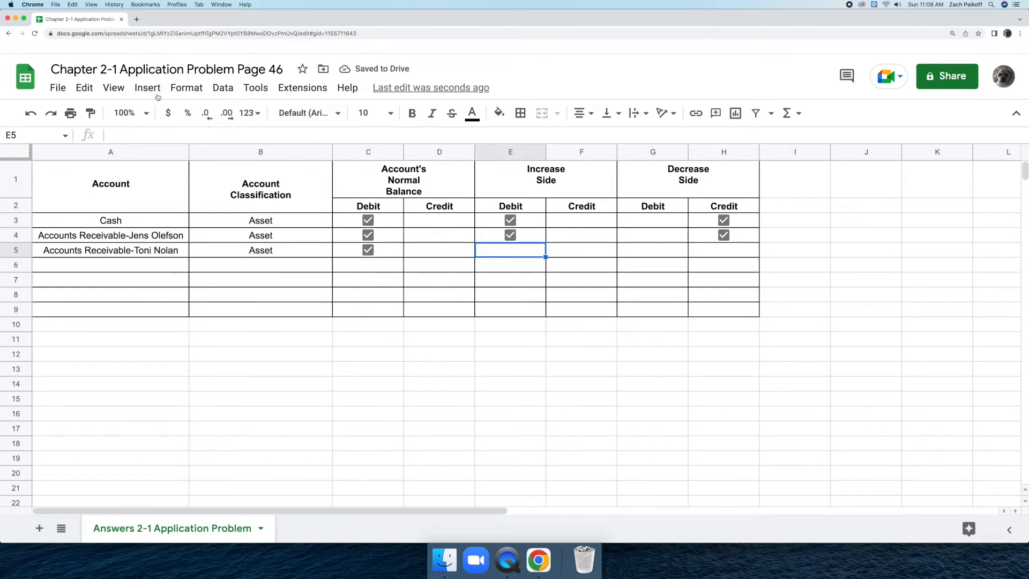
{"action": "left_click", "coordinate": [149, 88]}
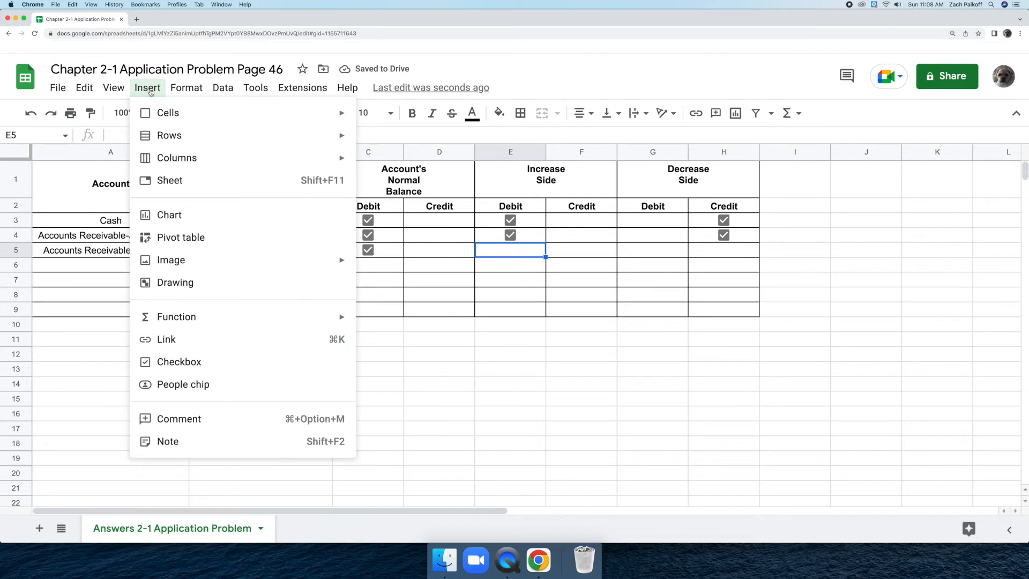
{"action": "left_click", "coordinate": [225, 361]}
{"action": "left_click", "coordinate": [511, 249]}
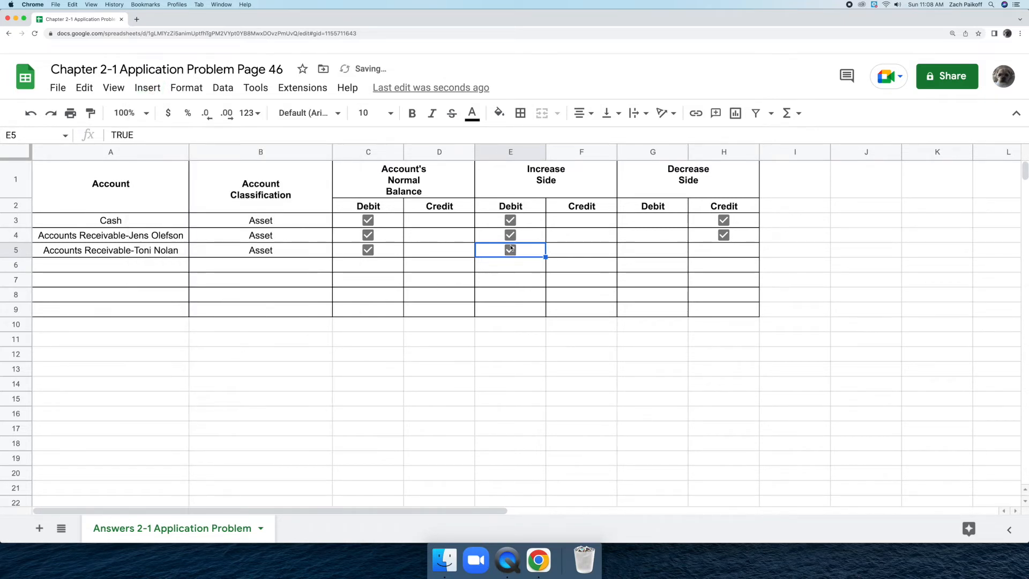
Insert a checkbox in row 5's Decrease Side Credit cell and tick it.
{"action": "left_click", "coordinate": [723, 251]}
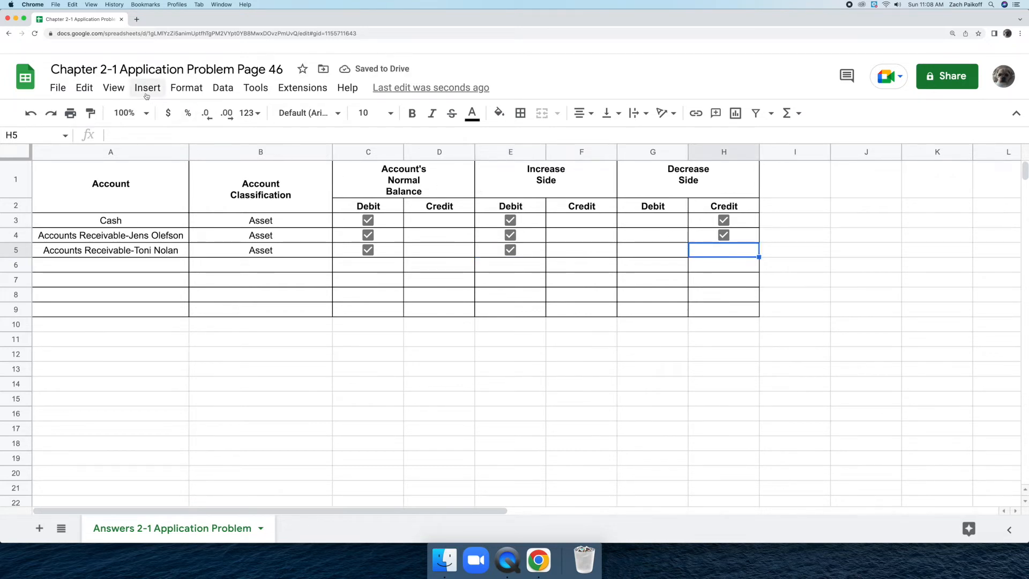
{"action": "left_click", "coordinate": [147, 88]}
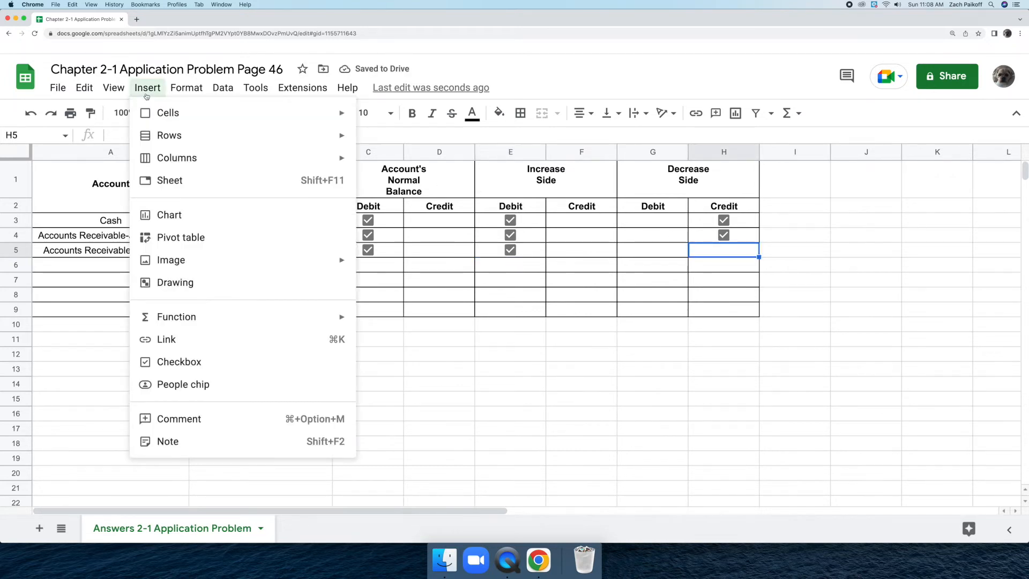
{"action": "left_click", "coordinate": [214, 361]}
{"action": "left_click", "coordinate": [721, 250]}
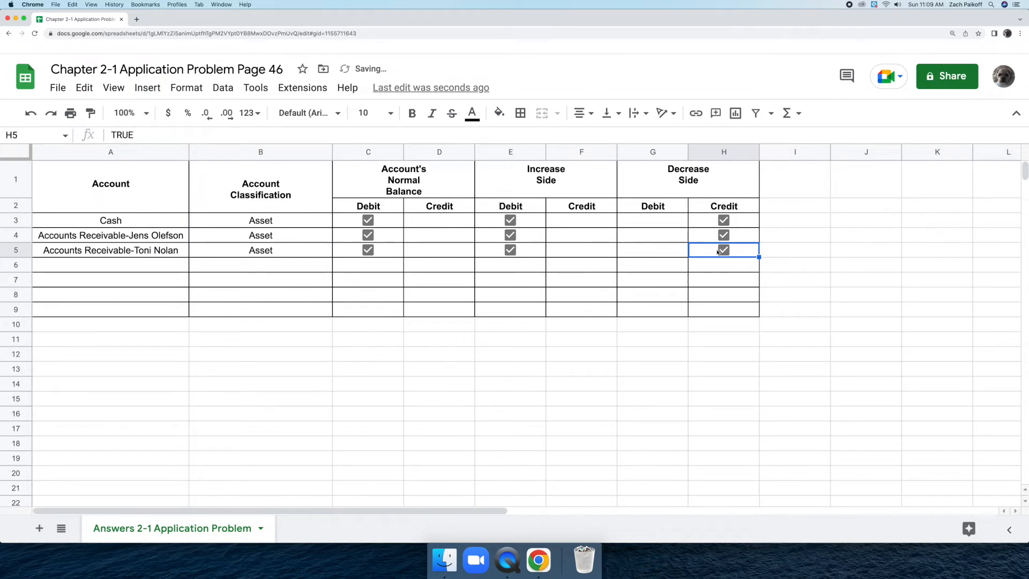
Enter Supplies as the account in row 6 and classify it as Asset.
{"action": "double_click", "coordinate": [146, 265]}
{"action": "type", "text": "S"}
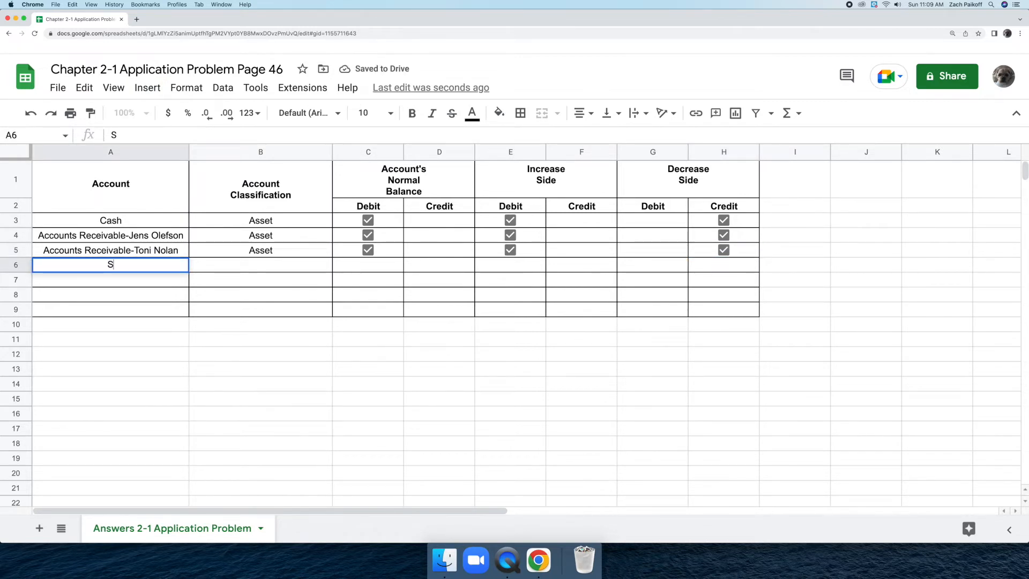
{"action": "type", "text": "upplies"}
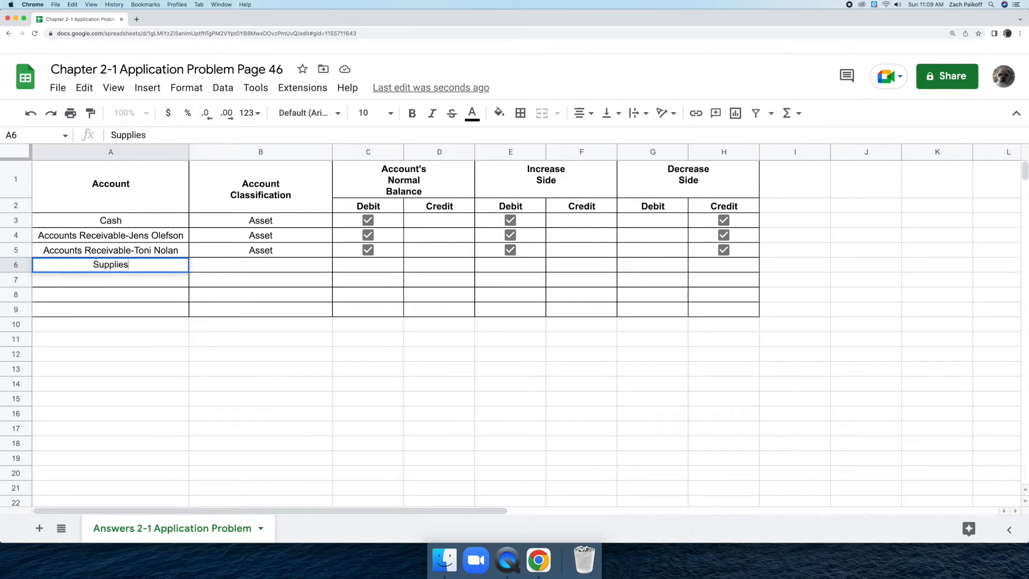
{"action": "key", "text": "Return"}
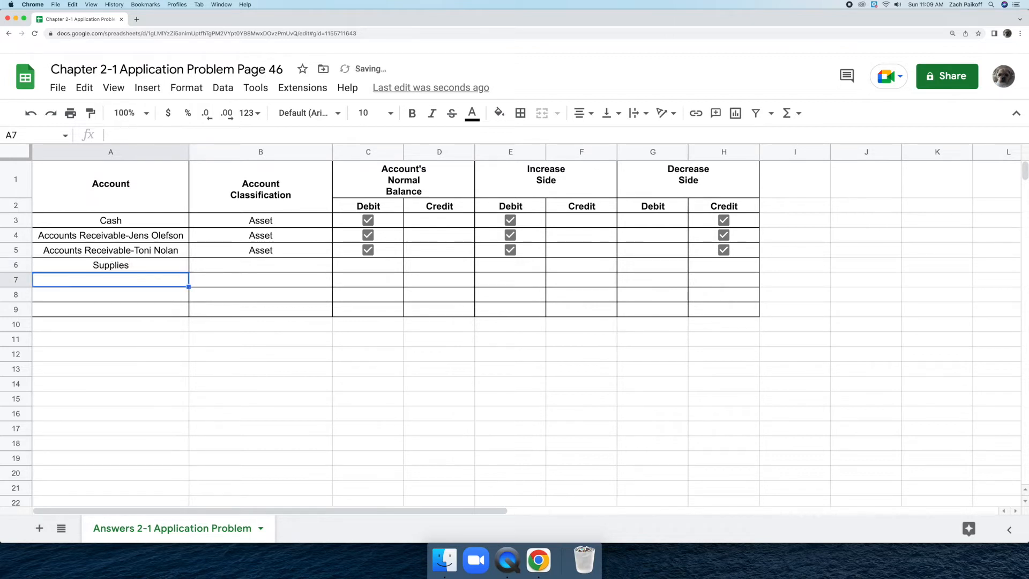
{"action": "left_click", "coordinate": [229, 268]}
{"action": "type", "text": "Asset"}
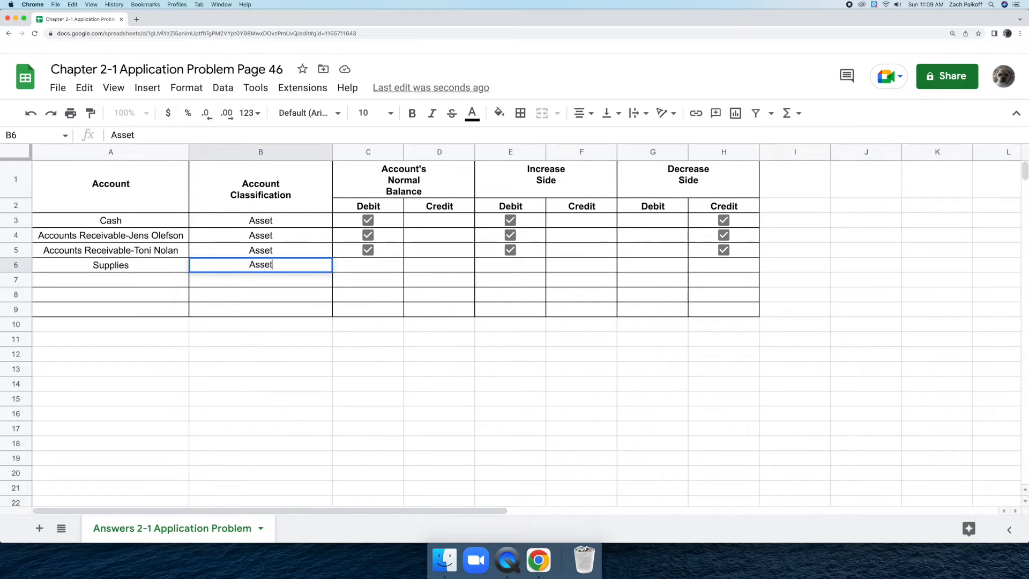
{"action": "key", "text": "Return"}
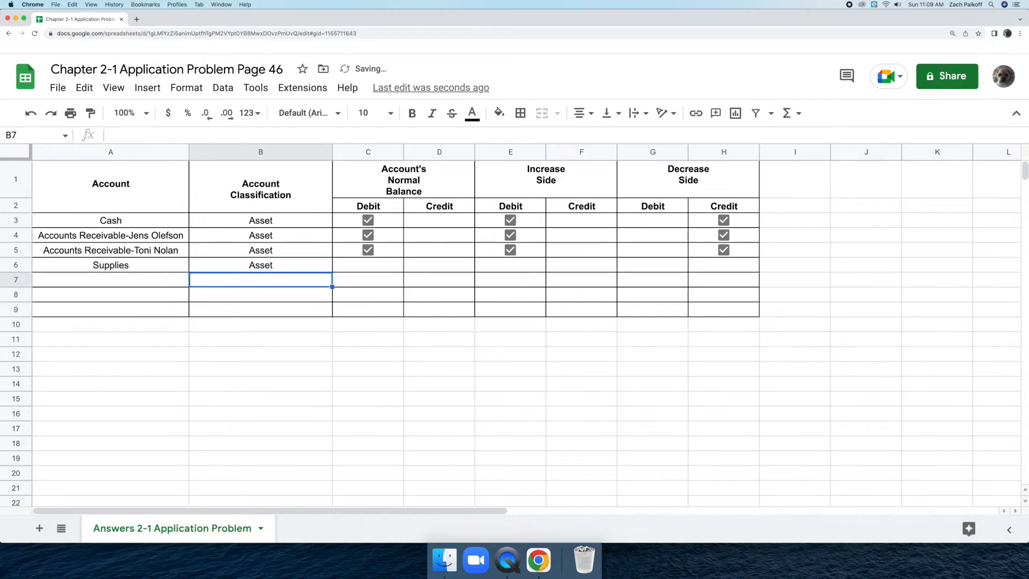
Insert a checkbox in row 6's Normal Balance Debit cell and tick it.
{"action": "left_click", "coordinate": [361, 264]}
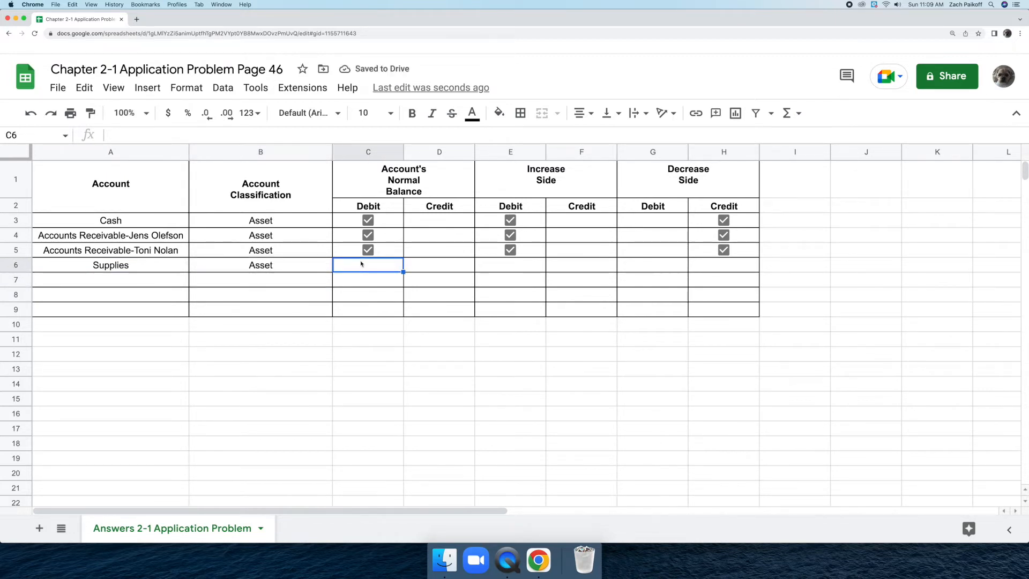
{"action": "left_click", "coordinate": [147, 87]}
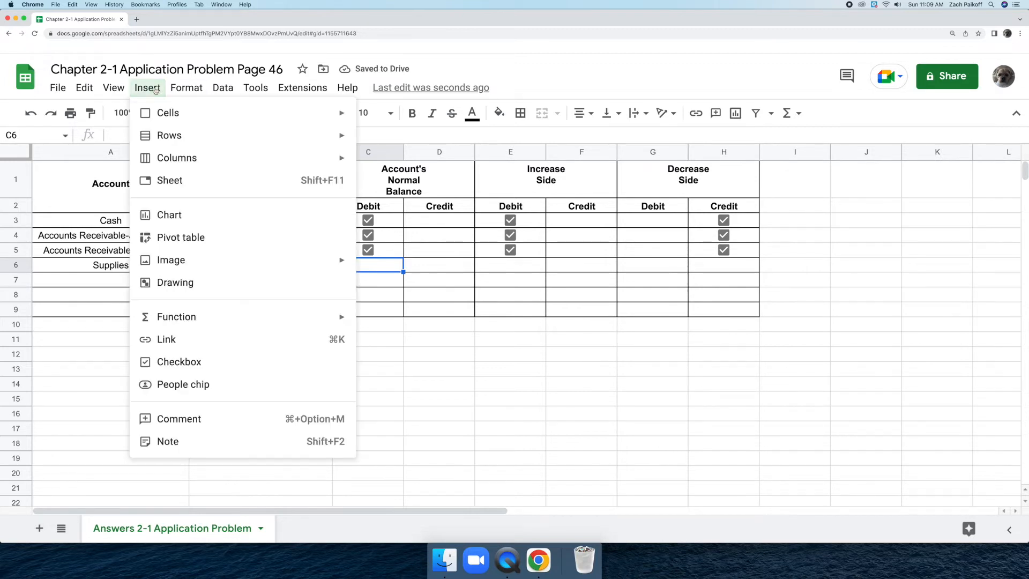
{"action": "left_click", "coordinate": [228, 364]}
{"action": "left_click", "coordinate": [368, 265]}
Insert a checkbox in row 6's Increase Side Debit cell and tick it.
{"action": "left_click", "coordinate": [495, 265]}
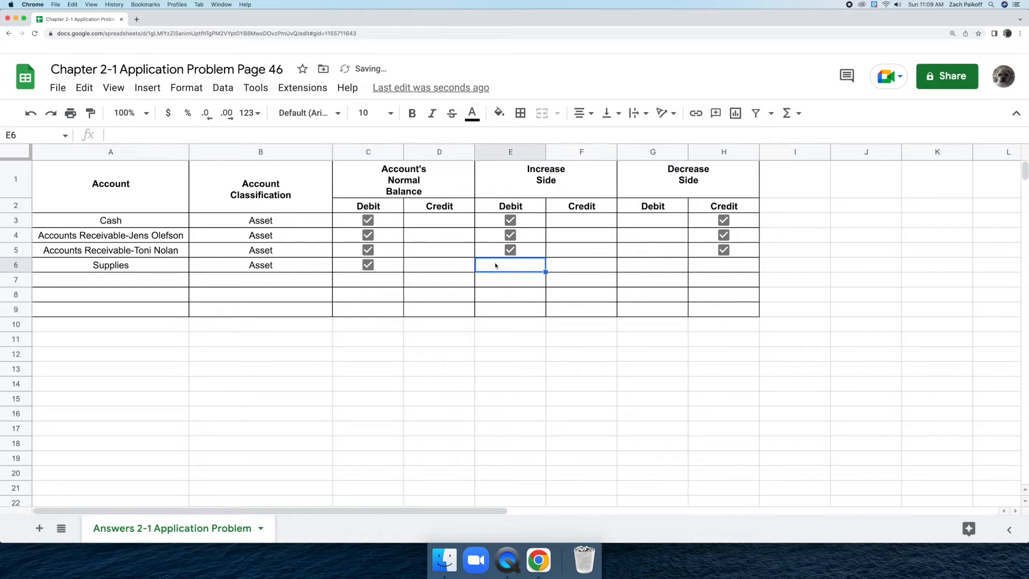
{"action": "left_click", "coordinate": [138, 94]}
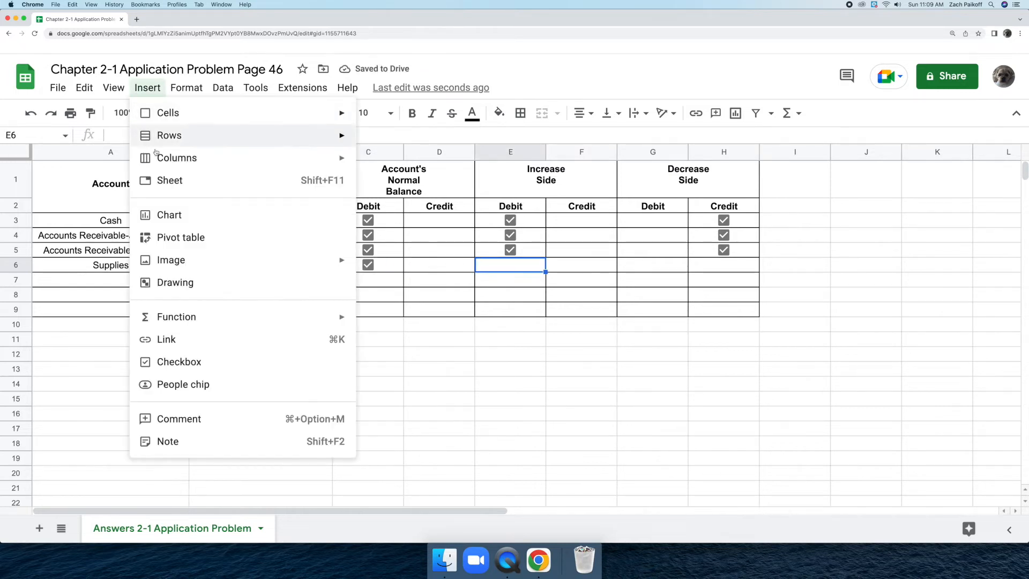
{"action": "left_click", "coordinate": [213, 364]}
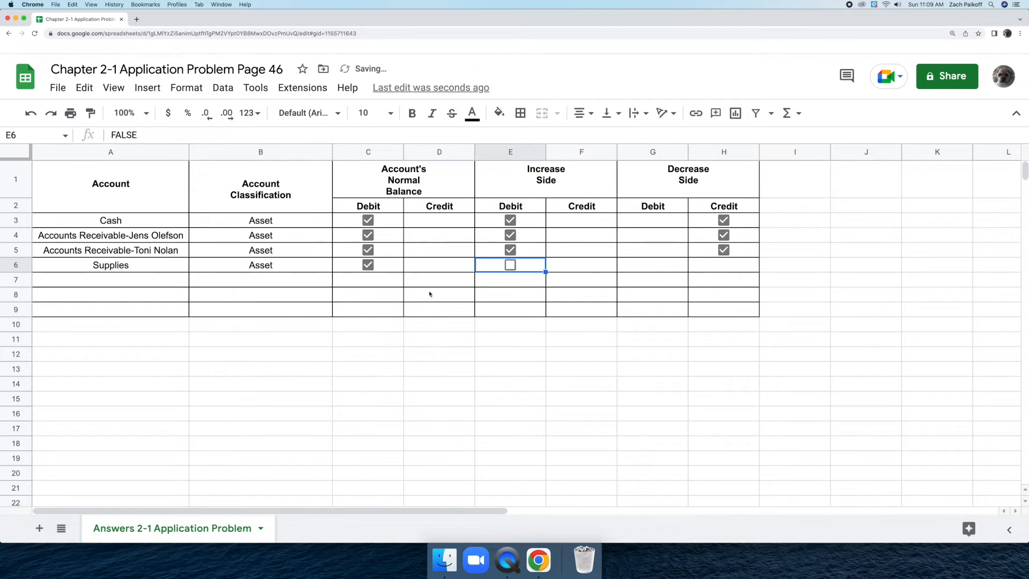
{"action": "left_click", "coordinate": [511, 265]}
Insert a checkbox in row 6's Decrease Side Credit cell and tick it.
{"action": "left_click", "coordinate": [695, 264]}
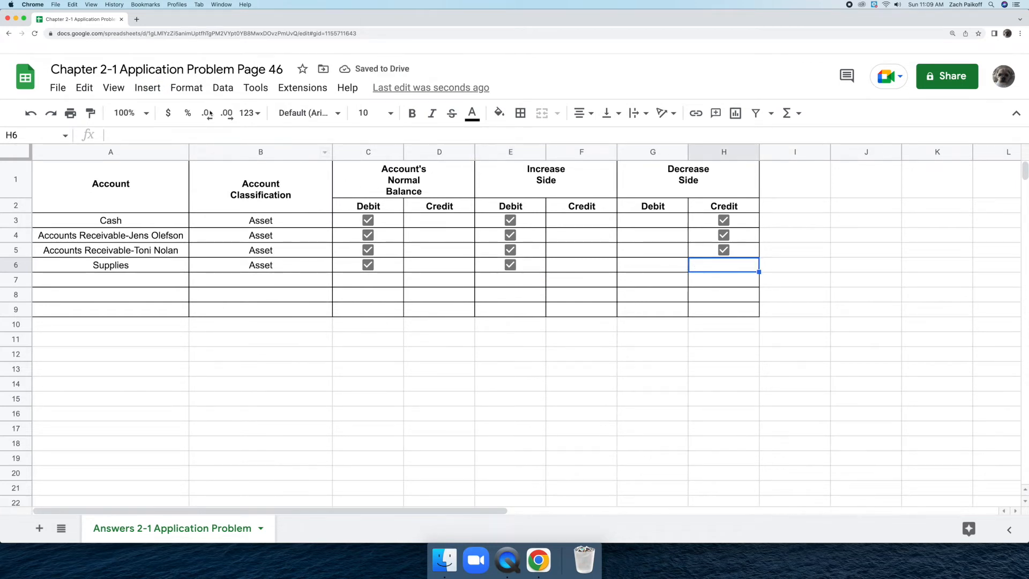
{"action": "left_click", "coordinate": [147, 87]}
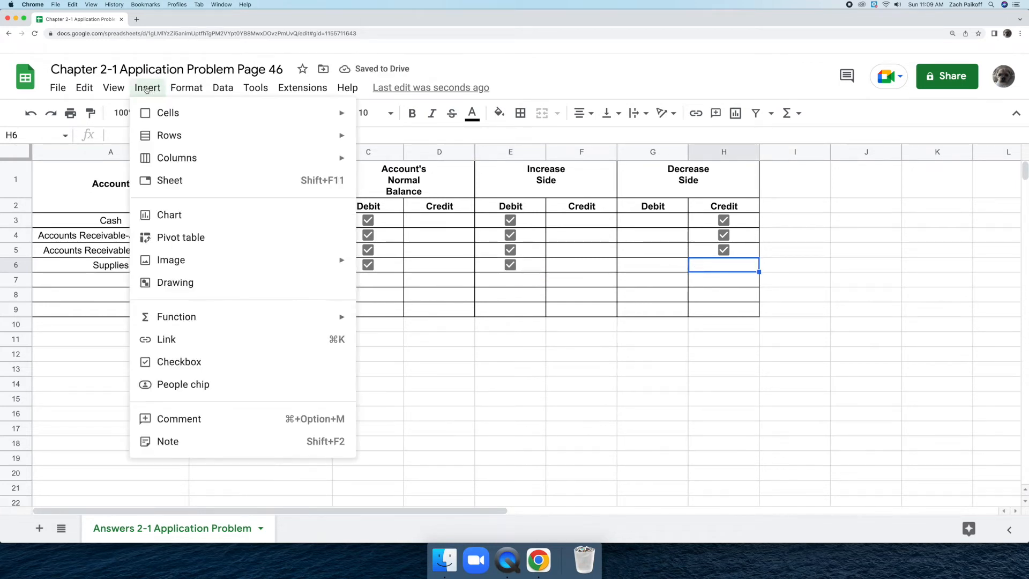
{"action": "left_click", "coordinate": [202, 361]}
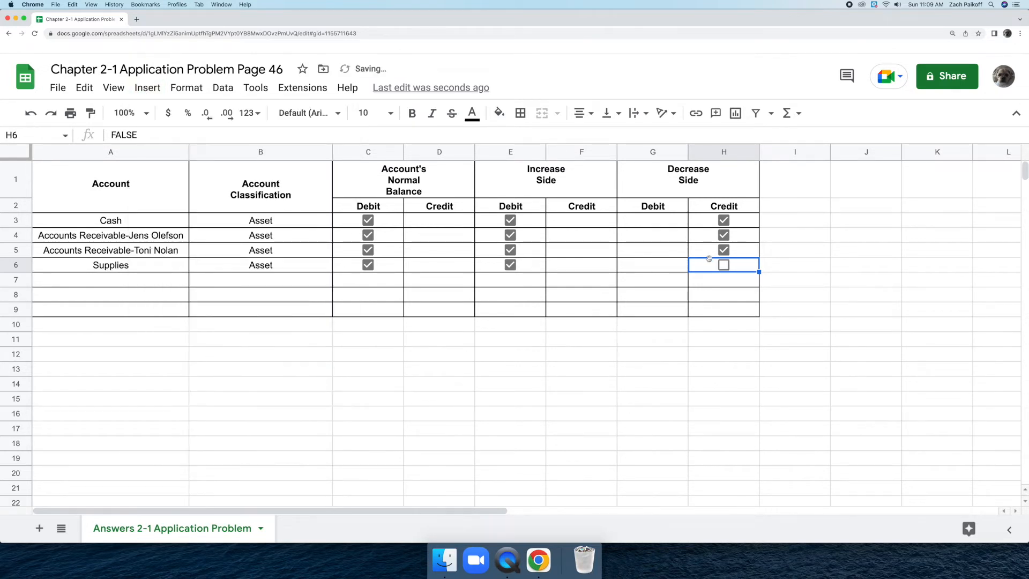
{"action": "left_click", "coordinate": [724, 265]}
Enter Prepaid Insurance as the account in row 7 and classify it as Asset.
{"action": "double_click", "coordinate": [130, 279]}
{"action": "type", "text": "Prepa"}
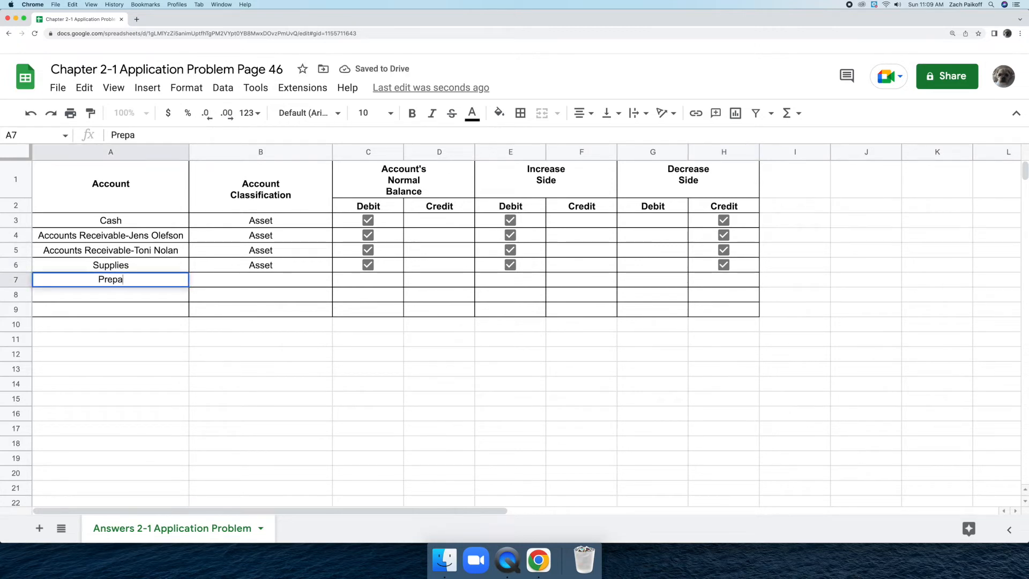
{"action": "type", "text": "id Insurance"}
{"action": "key", "text": "Return"}
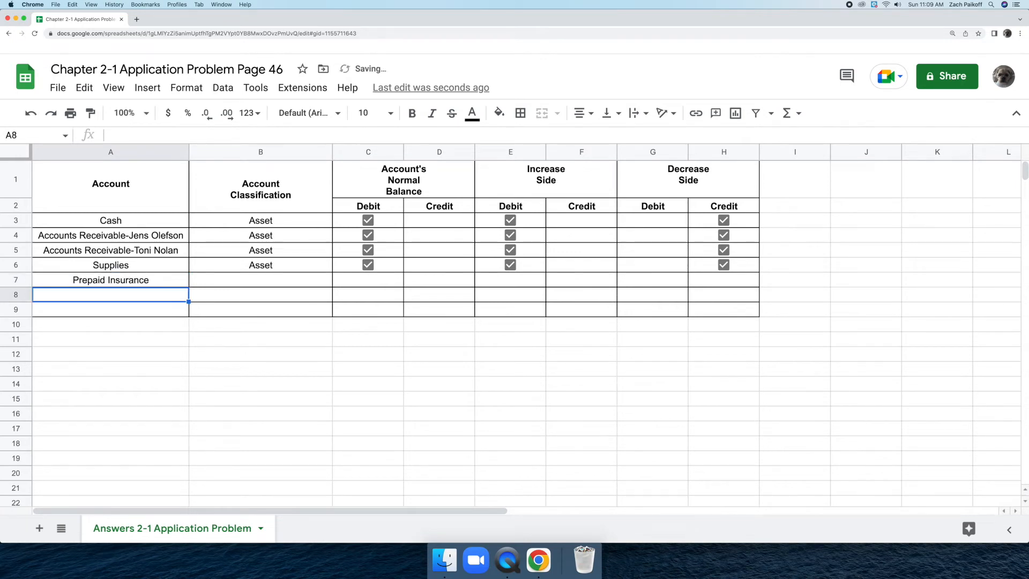
{"action": "double_click", "coordinate": [207, 279]}
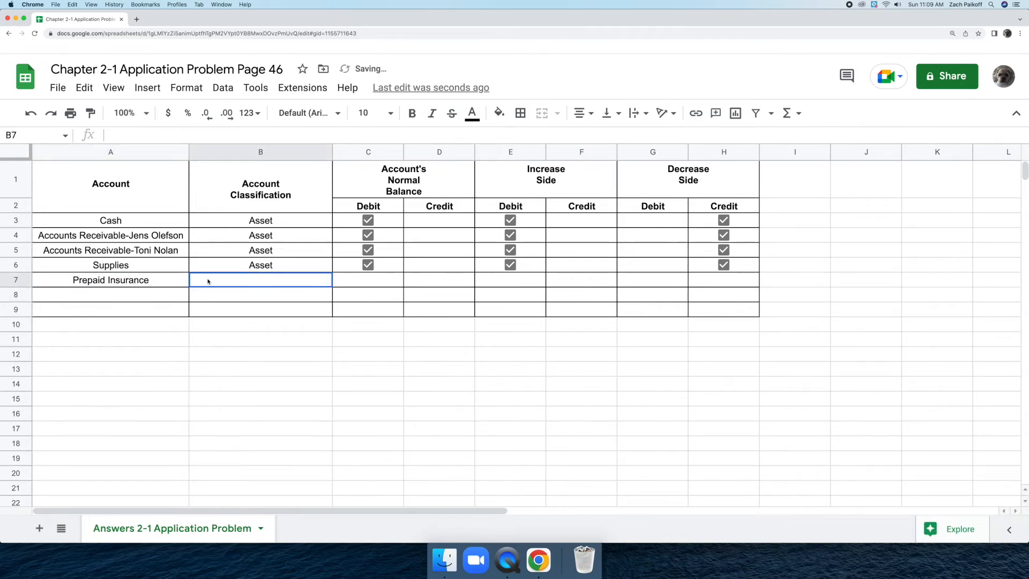
{"action": "type", "text": "Asset"}
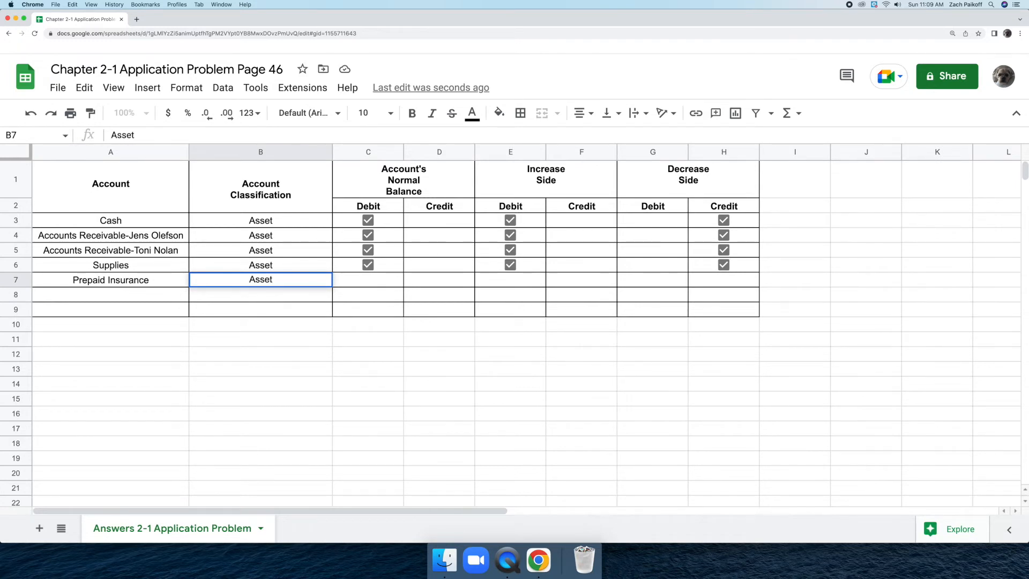
{"action": "key", "text": "Return"}
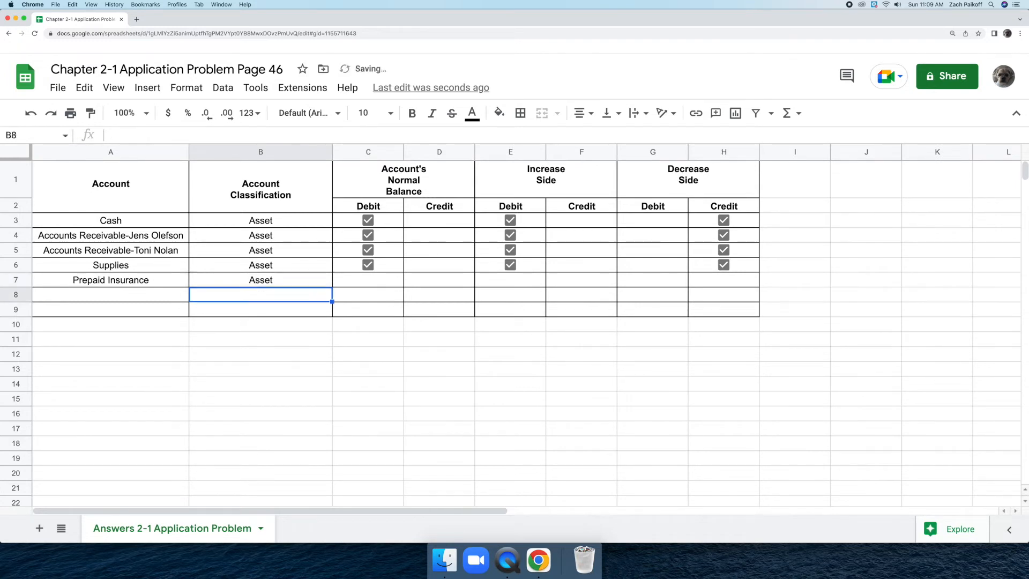
Insert a checkbox in row 7's Normal Balance Debit cell and tick it.
{"action": "left_click", "coordinate": [352, 282]}
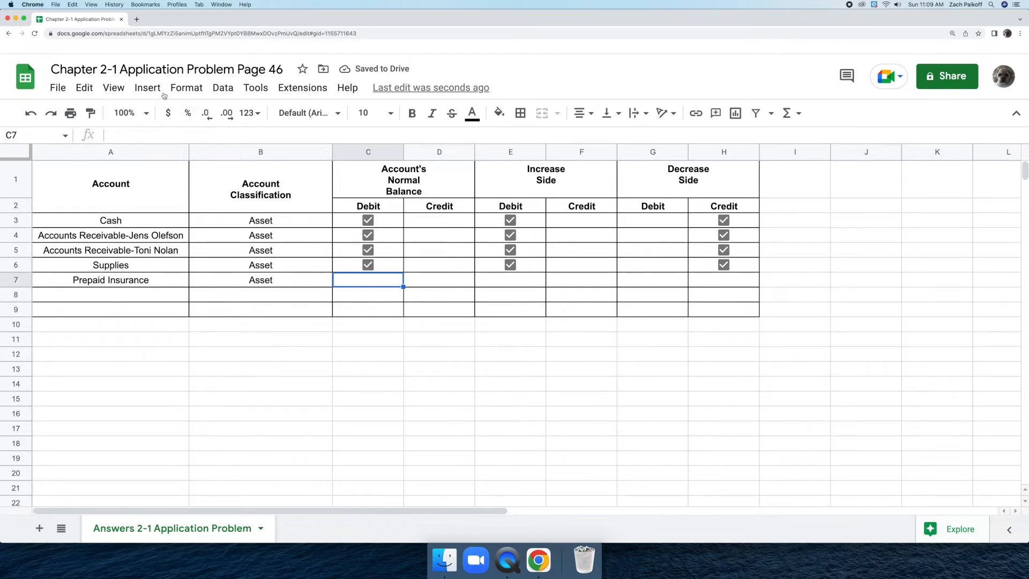
{"action": "left_click", "coordinate": [147, 87]}
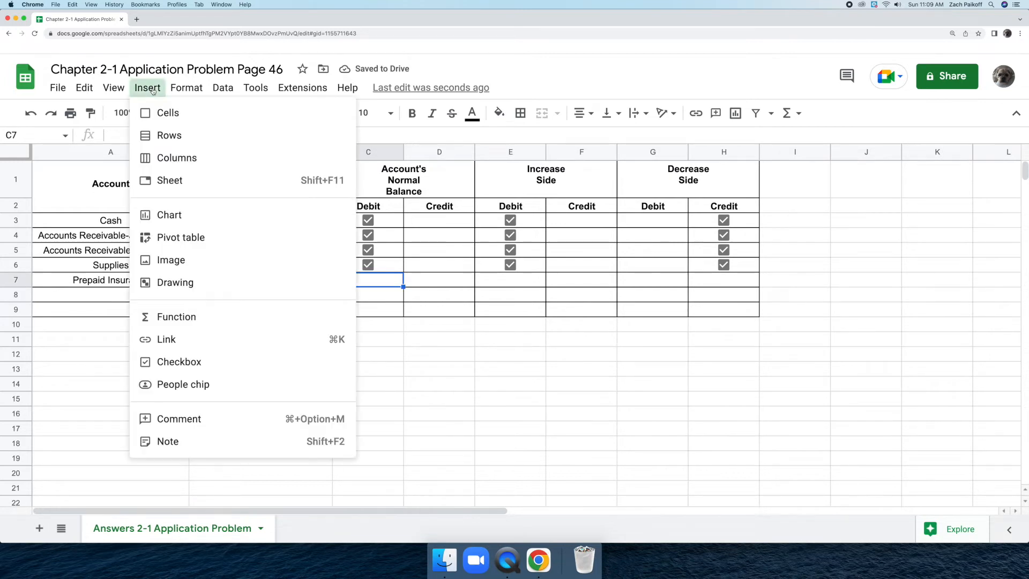
{"action": "left_click", "coordinate": [215, 361]}
{"action": "left_click", "coordinate": [367, 280]}
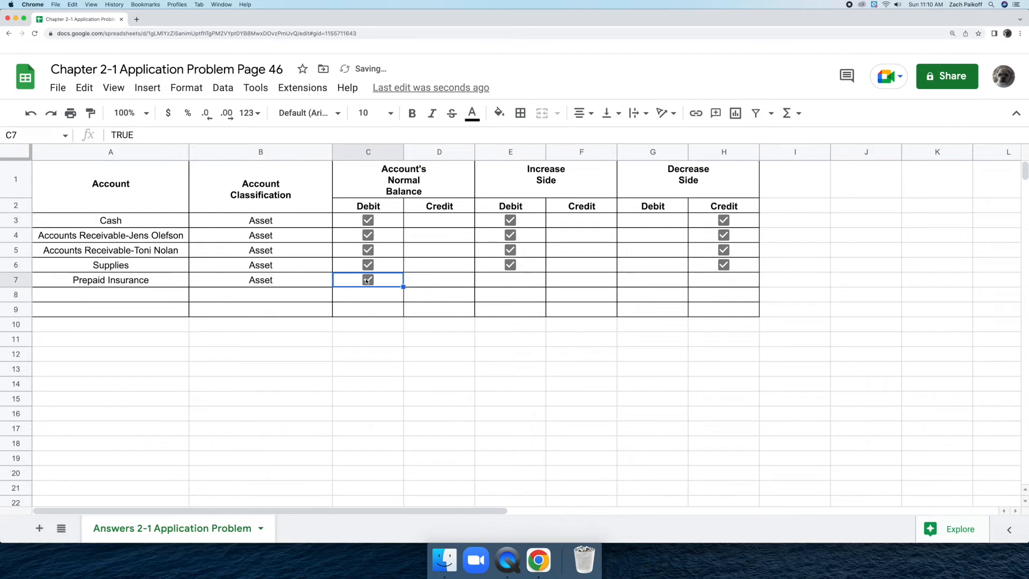
Insert a checkbox in row 7's Increase Side Debit cell and tick it.
{"action": "left_click", "coordinate": [495, 280]}
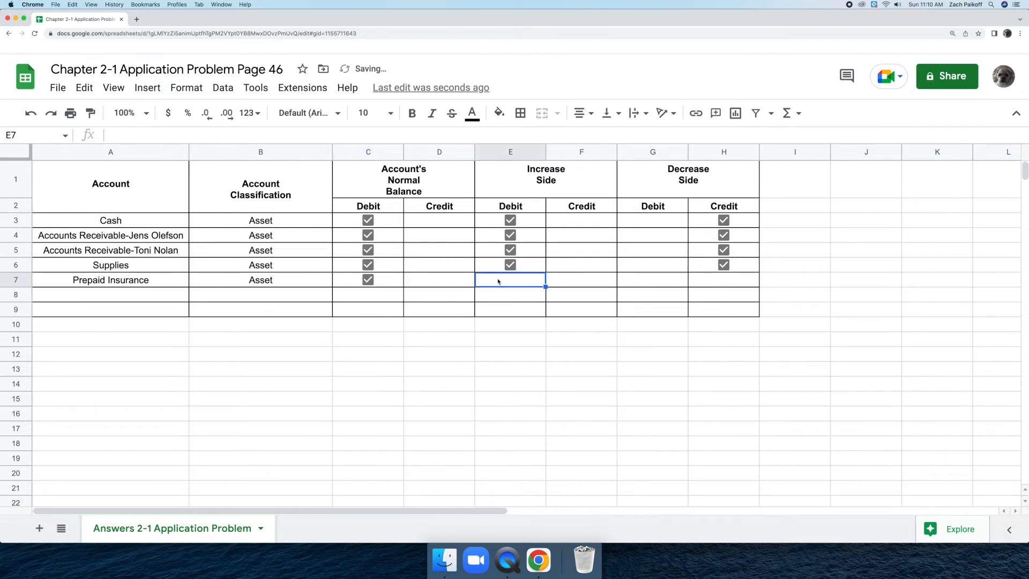
{"action": "left_click", "coordinate": [147, 88]}
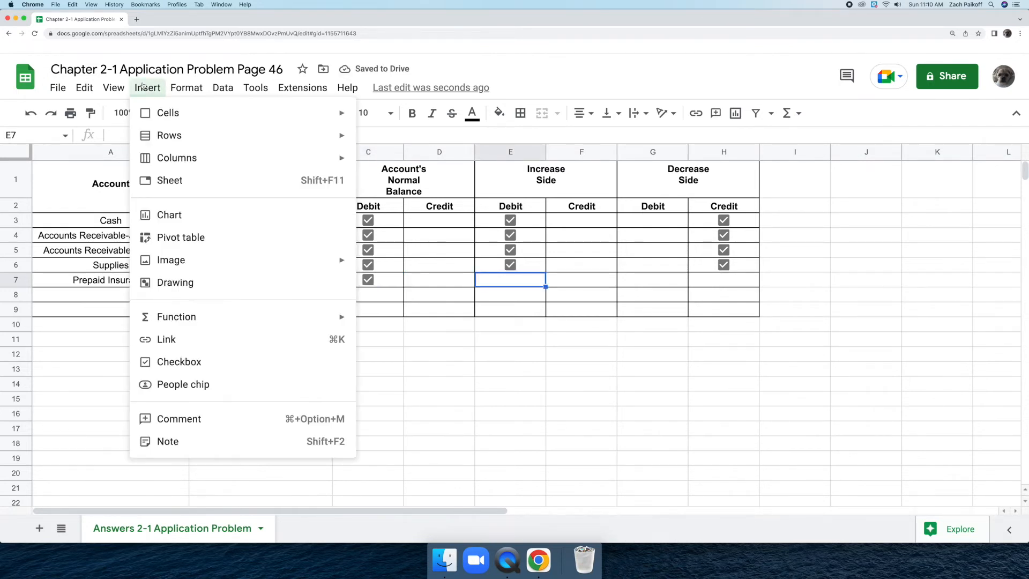
{"action": "left_click", "coordinate": [233, 362]}
{"action": "left_click", "coordinate": [508, 280]}
Insert a checkbox in row 7's Decrease Side Credit cell and tick it.
{"action": "left_click", "coordinate": [710, 281]}
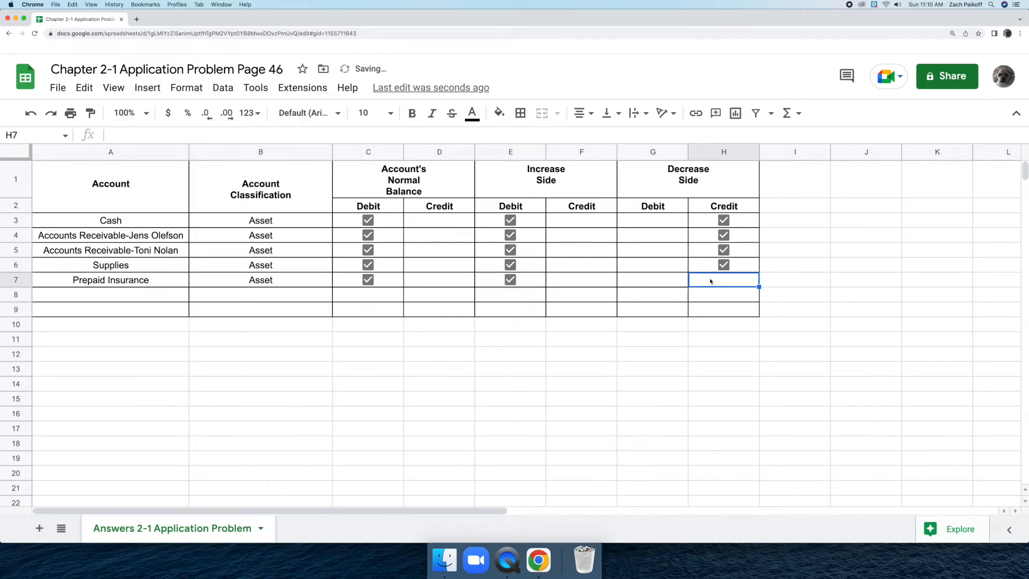
{"action": "left_click", "coordinate": [147, 87]}
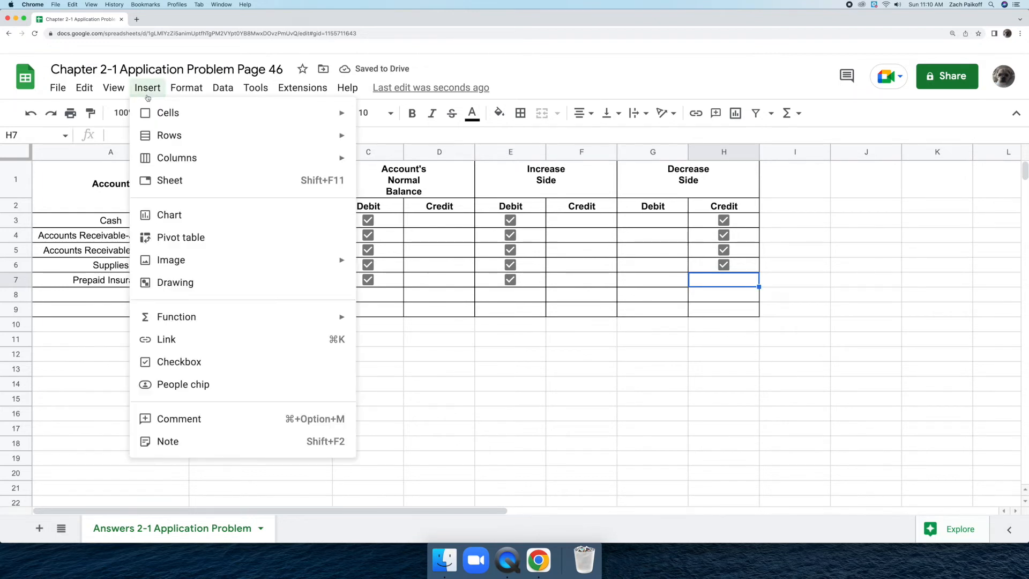
{"action": "left_click", "coordinate": [220, 362]}
{"action": "left_click", "coordinate": [724, 279]}
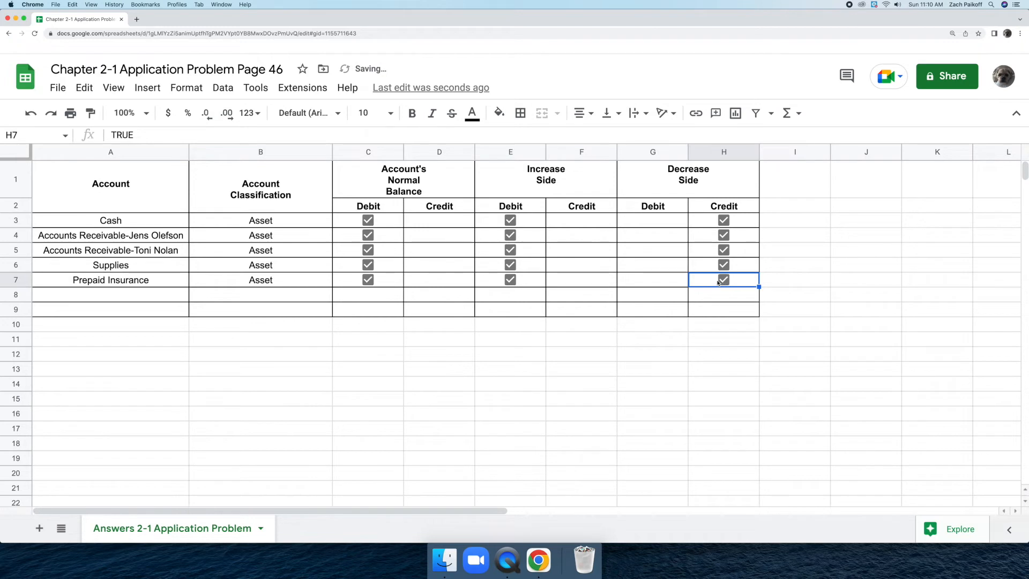
Enter Accounts Payable-United Company as the account in row 8 and classify it as Liability.
{"action": "left_click", "coordinate": [163, 296]}
{"action": "type", "text": "A"}
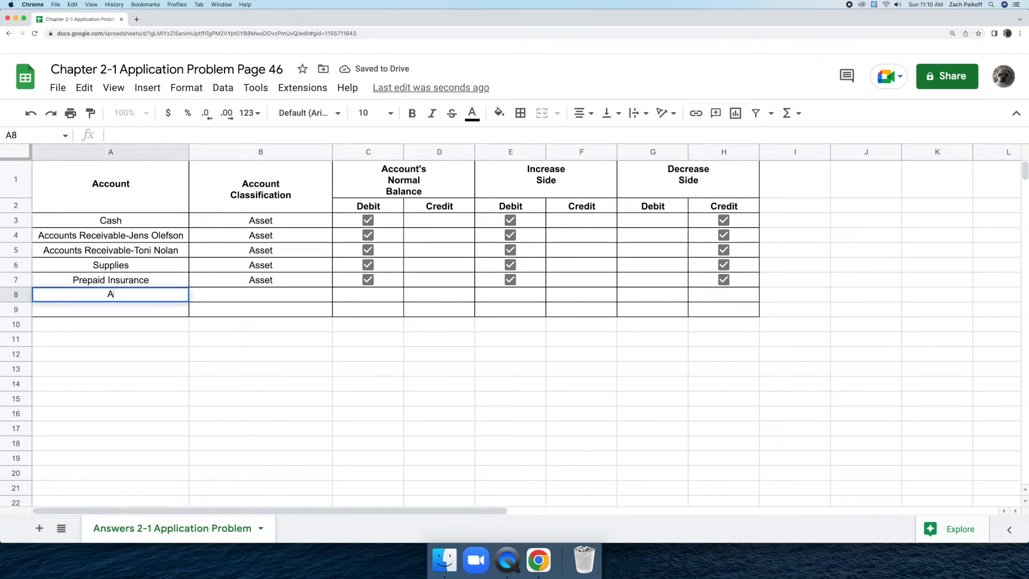
{"action": "type", "text": "ccounts Payable-"}
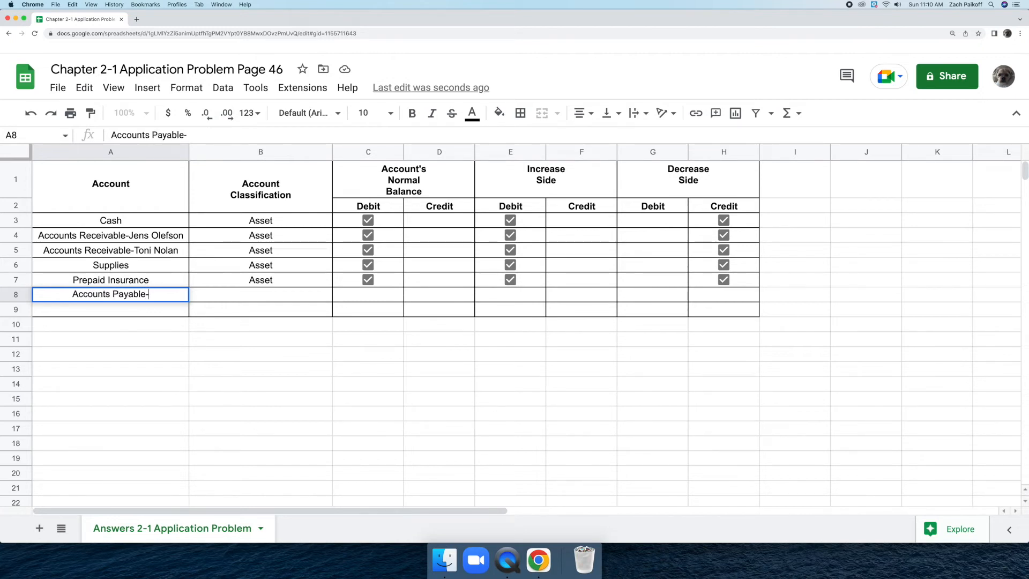
{"action": "type", "text": "United "}
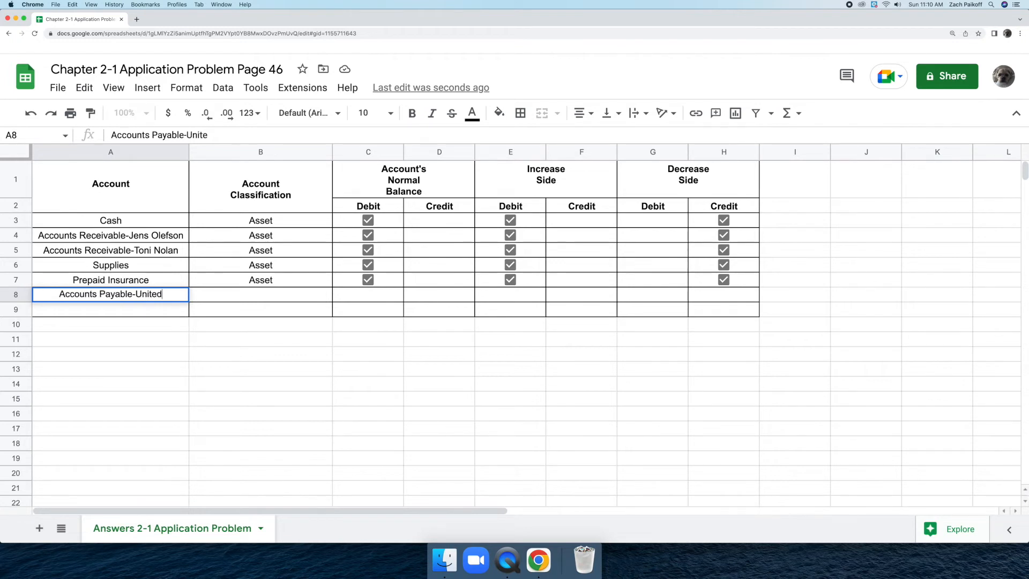
{"action": "type", "text": "Company"}
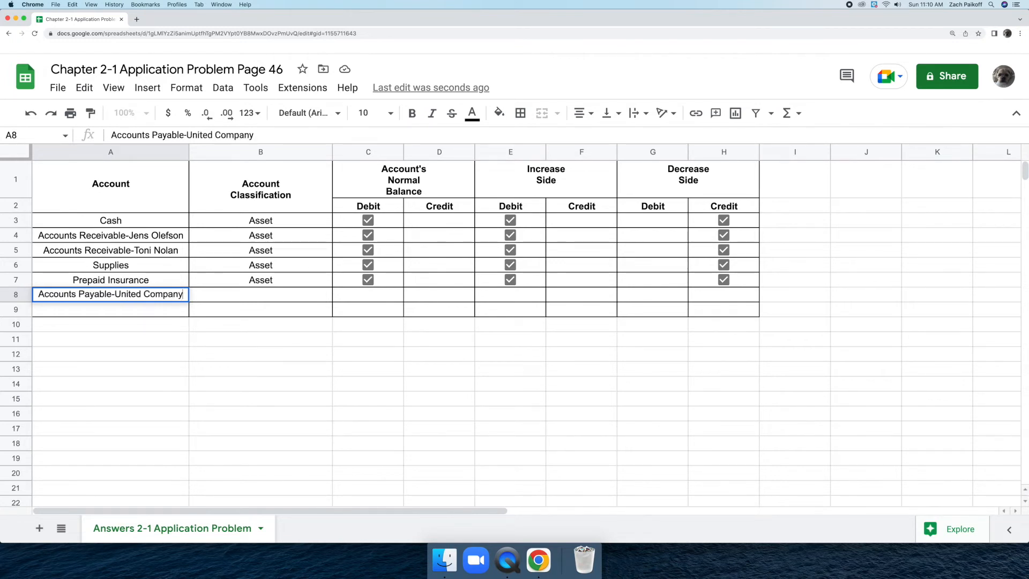
{"action": "key", "text": "Return"}
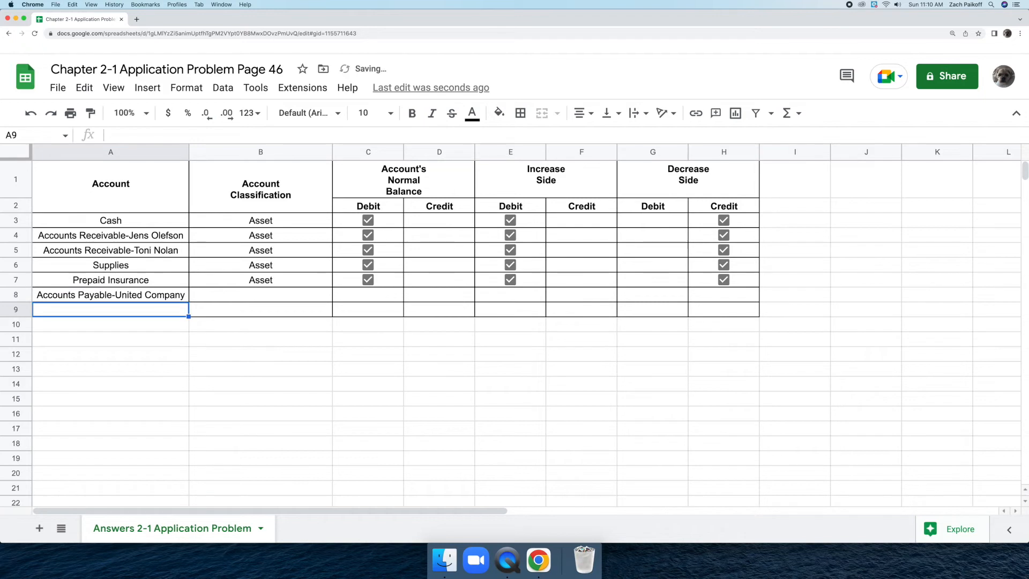
{"action": "double_click", "coordinate": [211, 295]}
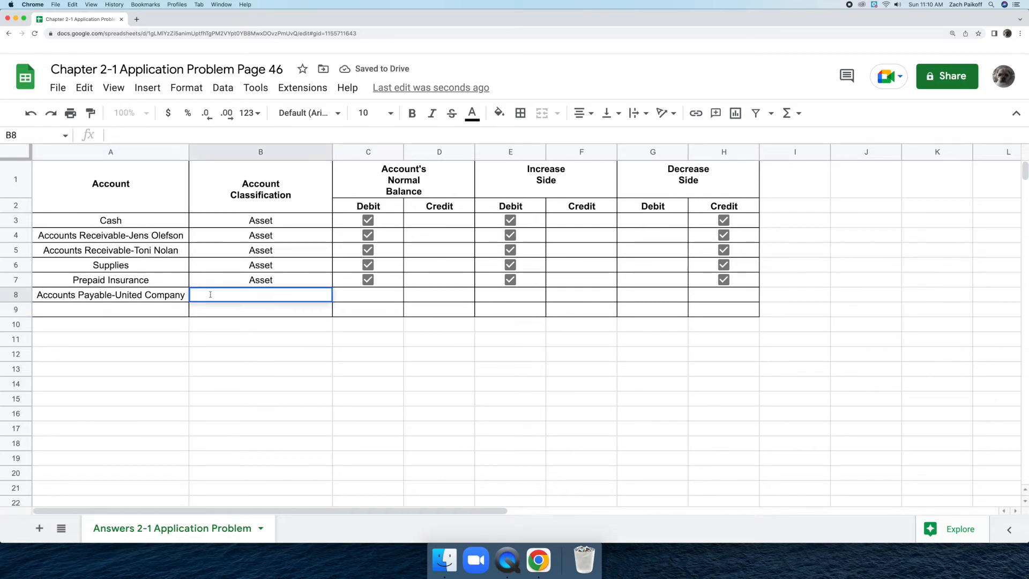
{"action": "type", "text": "Liability"}
{"action": "key", "text": "Return"}
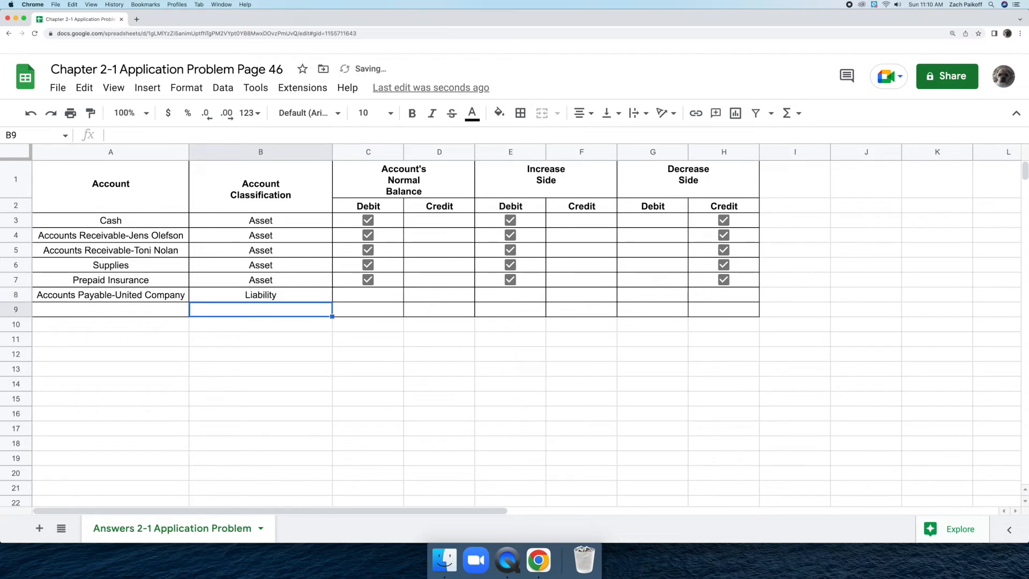
Insert a checkbox in row 8's Normal Balance Credit cell and tick it.
{"action": "left_click", "coordinate": [427, 294]}
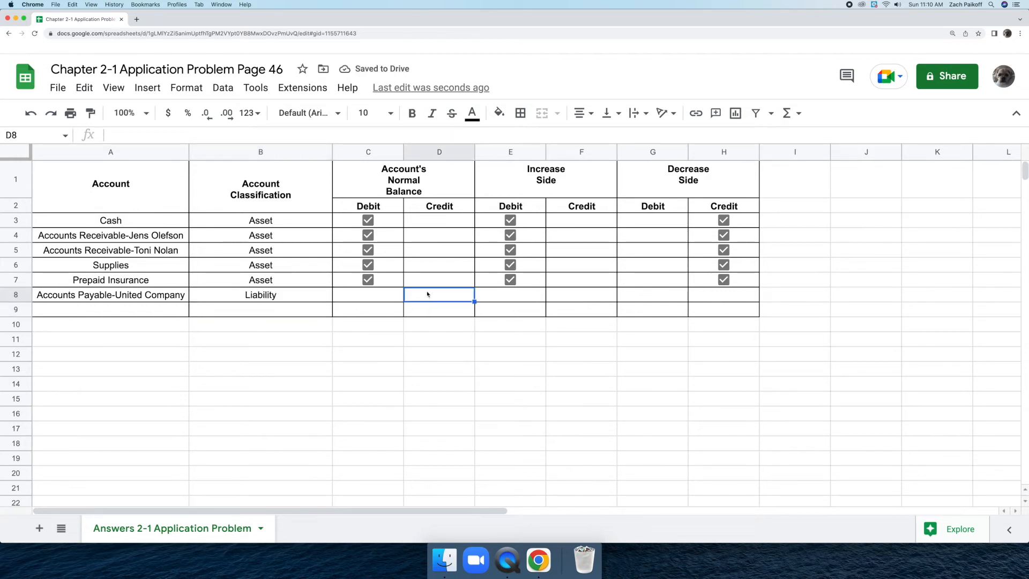
{"action": "left_click", "coordinate": [148, 89]}
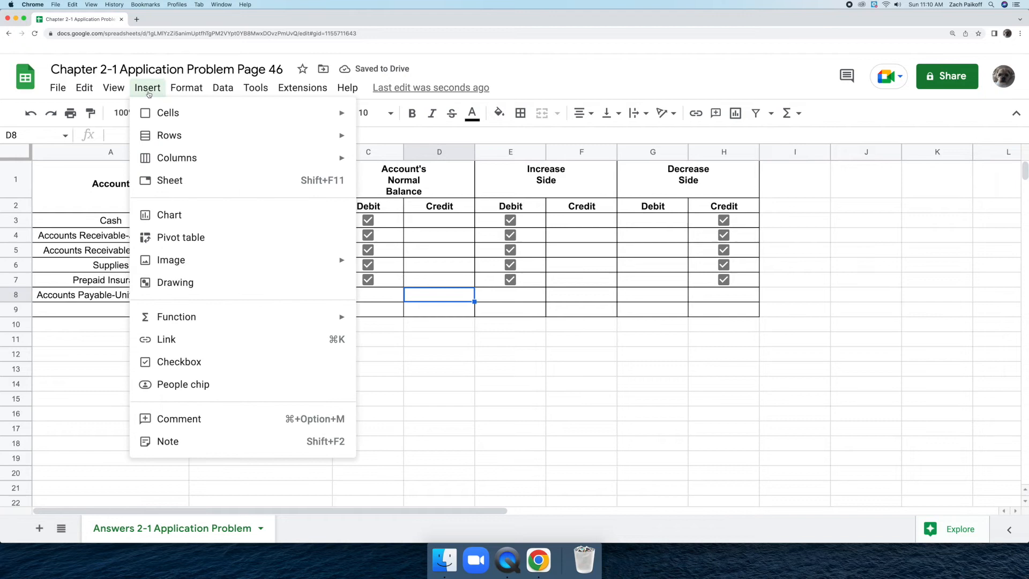
{"action": "left_click", "coordinate": [219, 362]}
{"action": "left_click", "coordinate": [439, 295]}
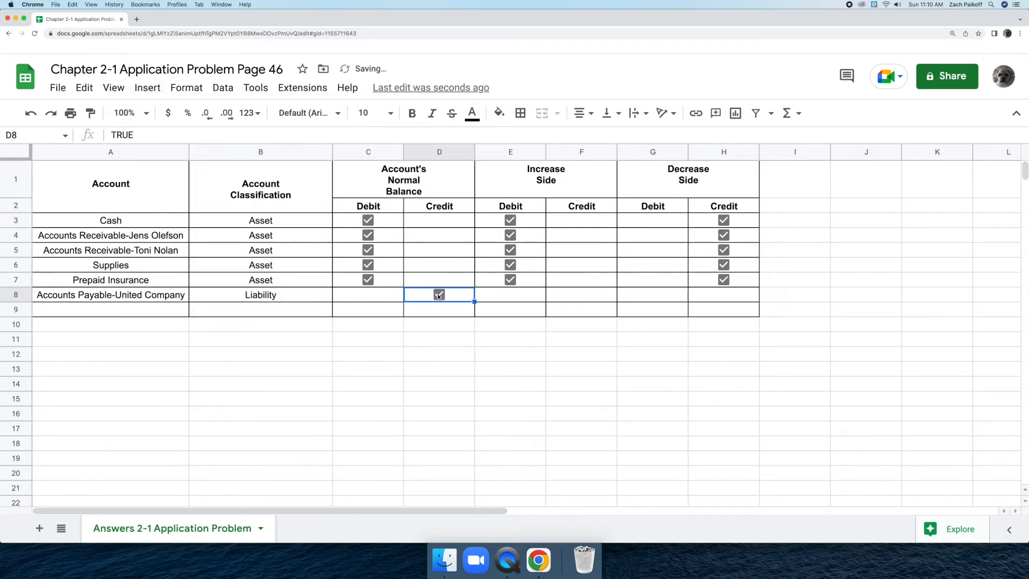
Insert a checkbox in row 8's Increase Side Credit cell and tick it.
{"action": "left_click", "coordinate": [555, 299]}
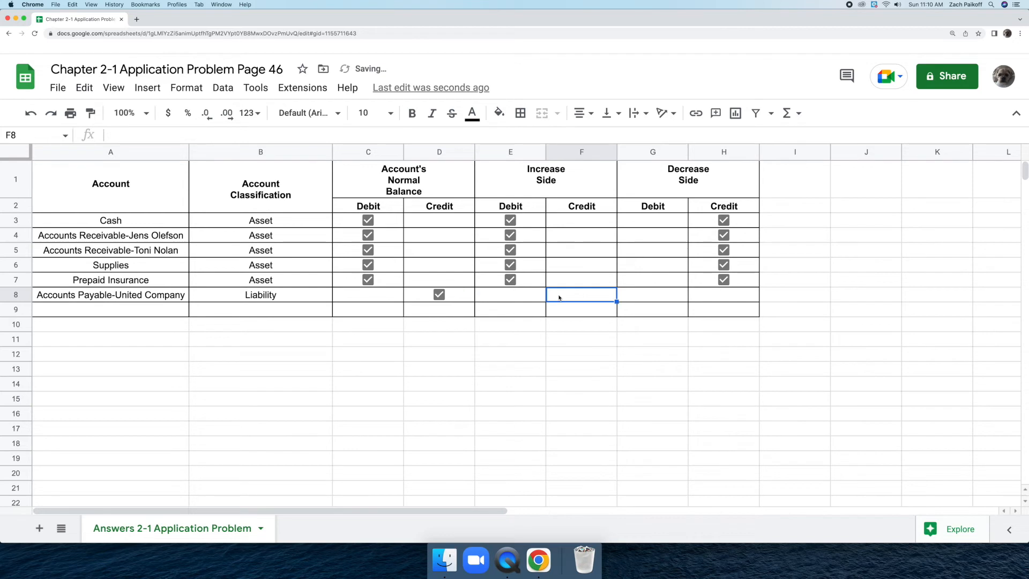
{"action": "left_click", "coordinate": [160, 86]}
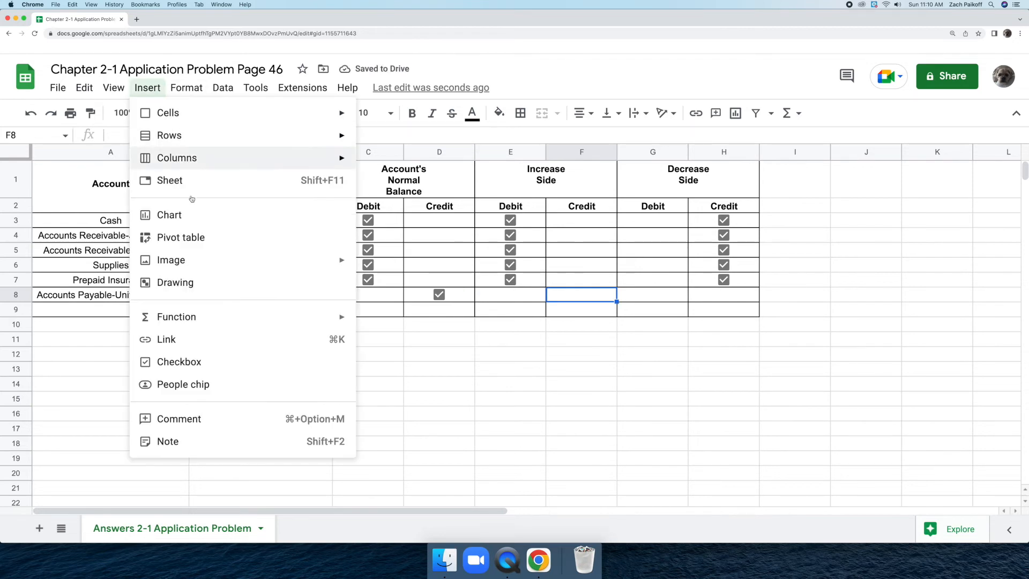
{"action": "left_click", "coordinate": [232, 362]}
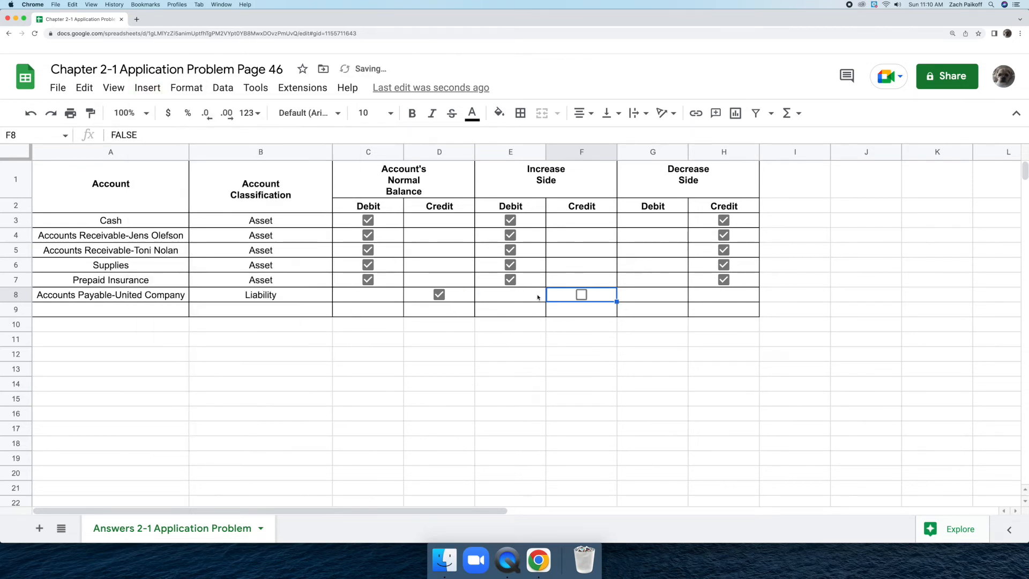
{"action": "left_click", "coordinate": [582, 294]}
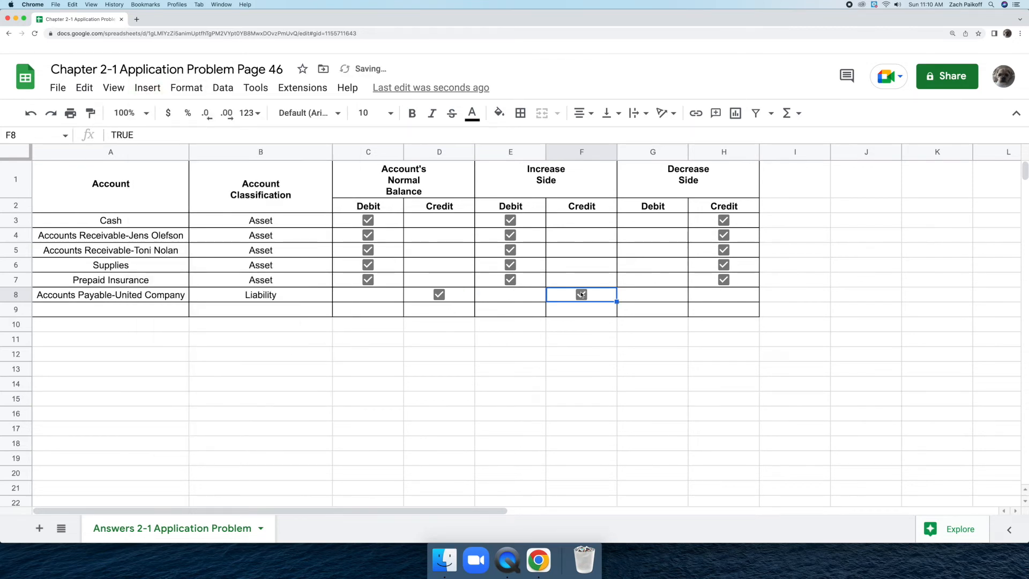
Insert a checkbox in row 8's Decrease Side Debit cell and tick it.
{"action": "left_click", "coordinate": [671, 294]}
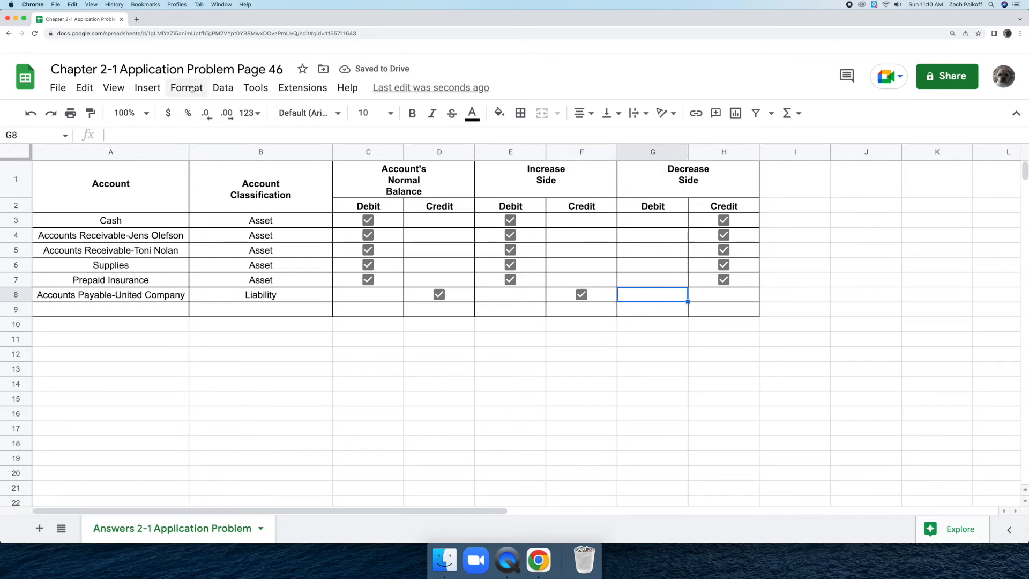
{"action": "left_click", "coordinate": [158, 89]}
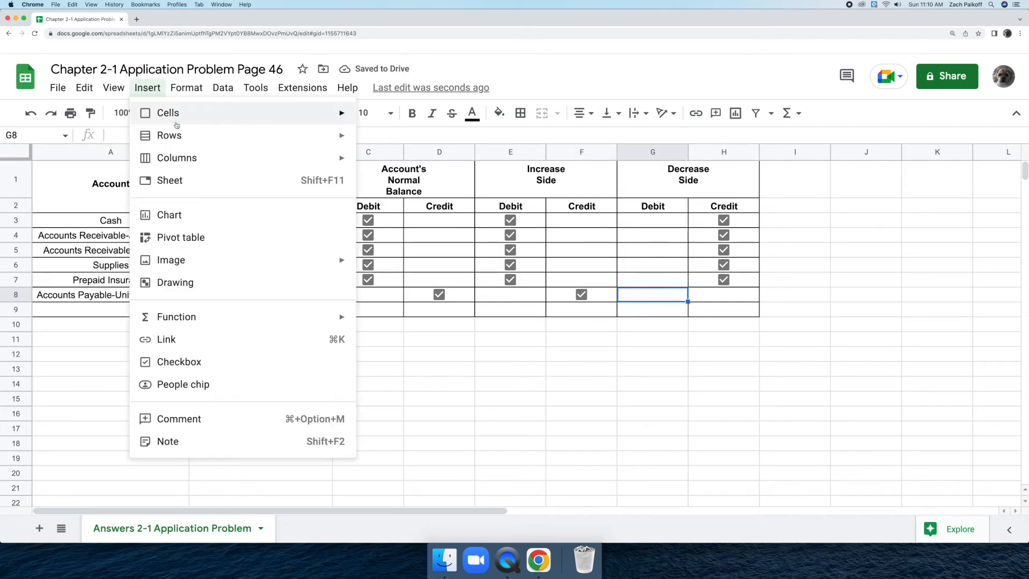
{"action": "left_click", "coordinate": [234, 362]}
{"action": "left_click", "coordinate": [653, 294]}
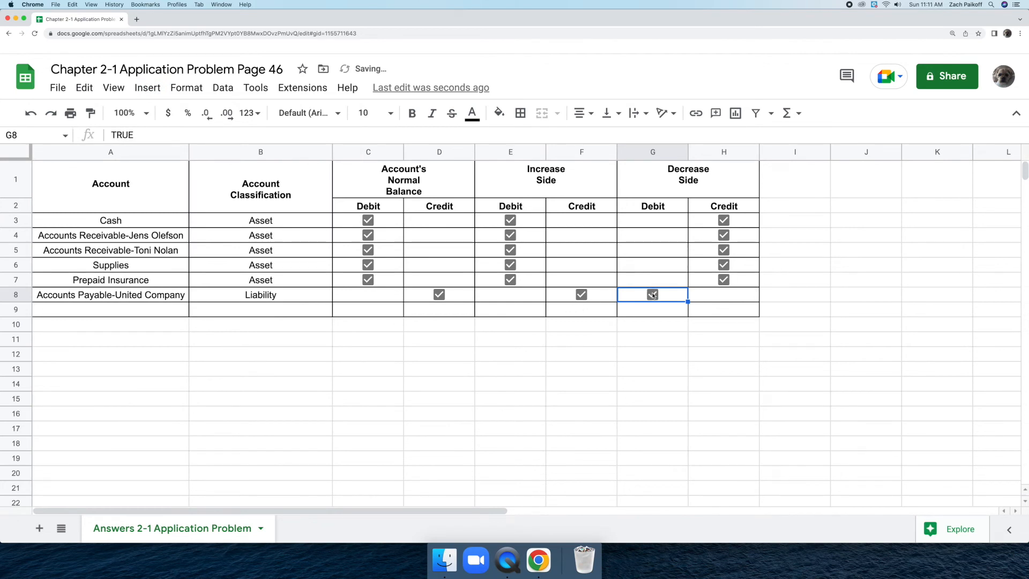
Enter the owner's Capital account as the account in row 9 and classify it as Owner's Equity.
{"action": "left_click", "coordinate": [138, 309]}
{"action": "type", "text": "J"}
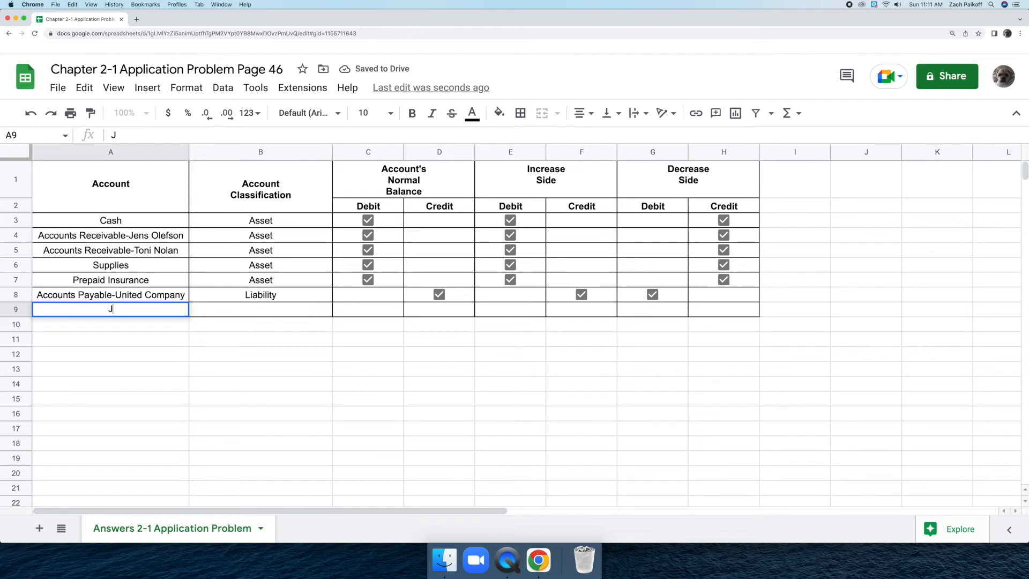
{"action": "type", "text": "uan Reo"}
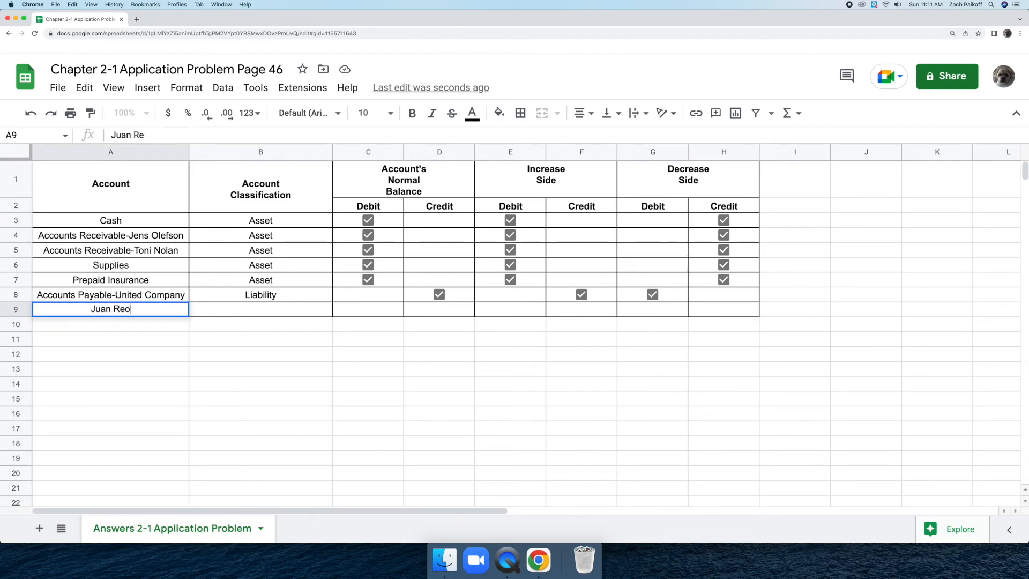
{"action": "type", "text": ", Capital"}
{"action": "key", "text": "Return"}
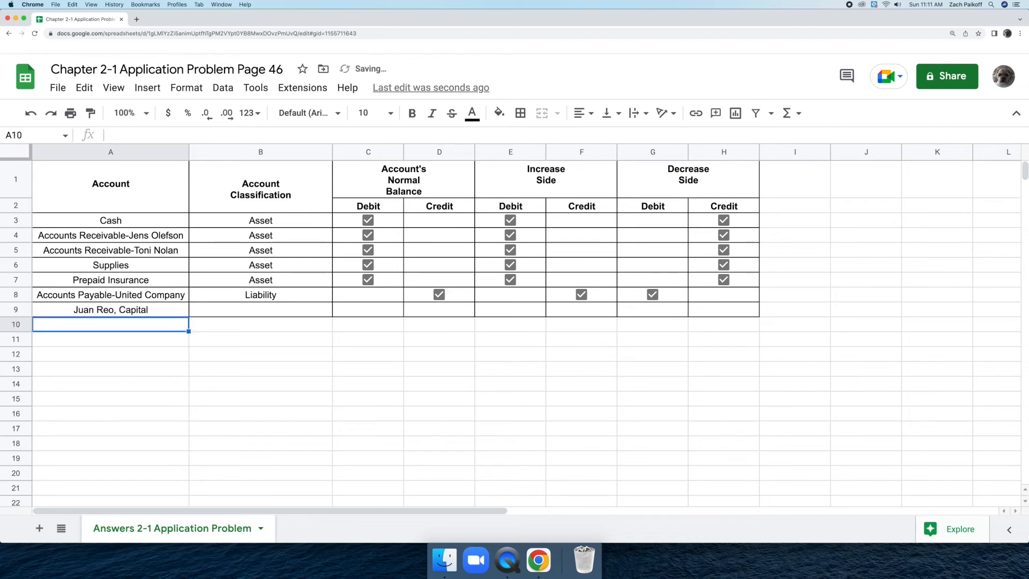
{"action": "left_click", "coordinate": [218, 311]}
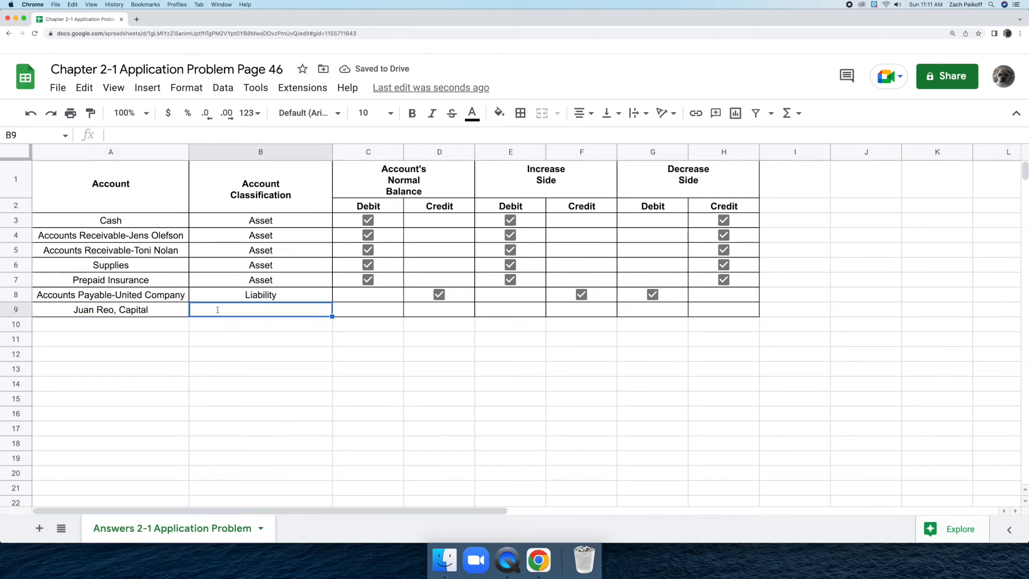
{"action": "type", "text": "Own"}
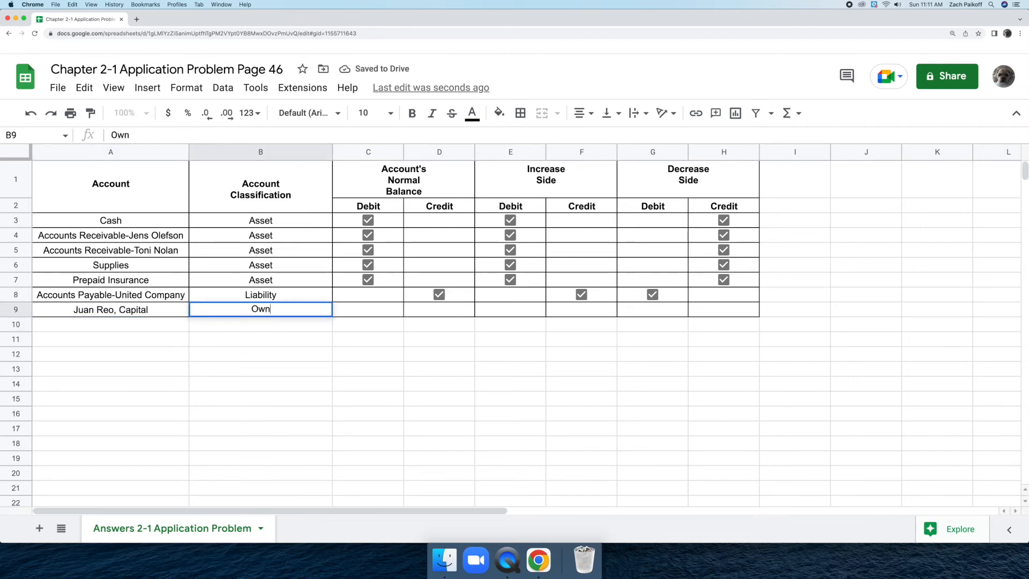
{"action": "type", "text": "er's Equity"}
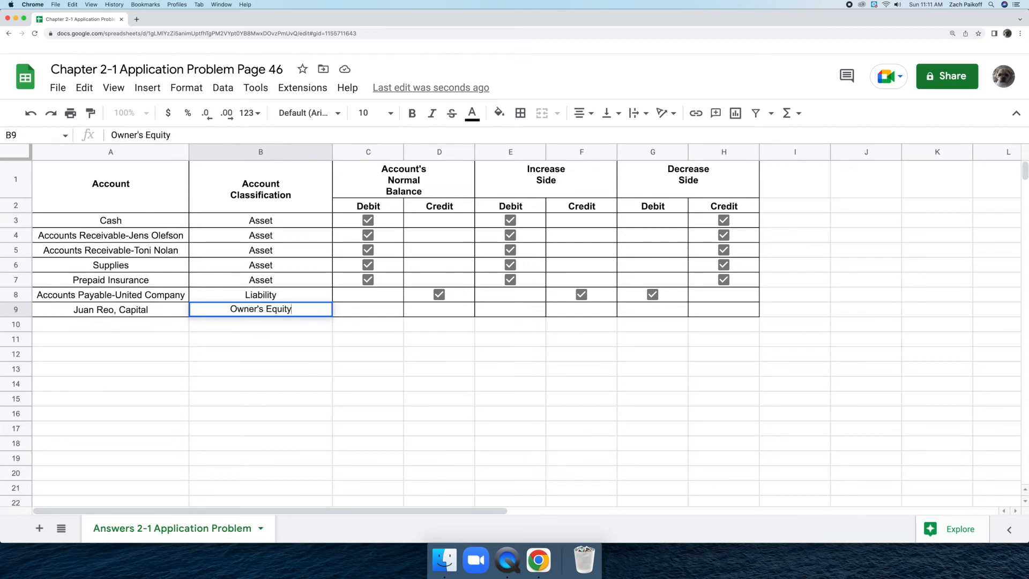
{"action": "key", "text": "Return"}
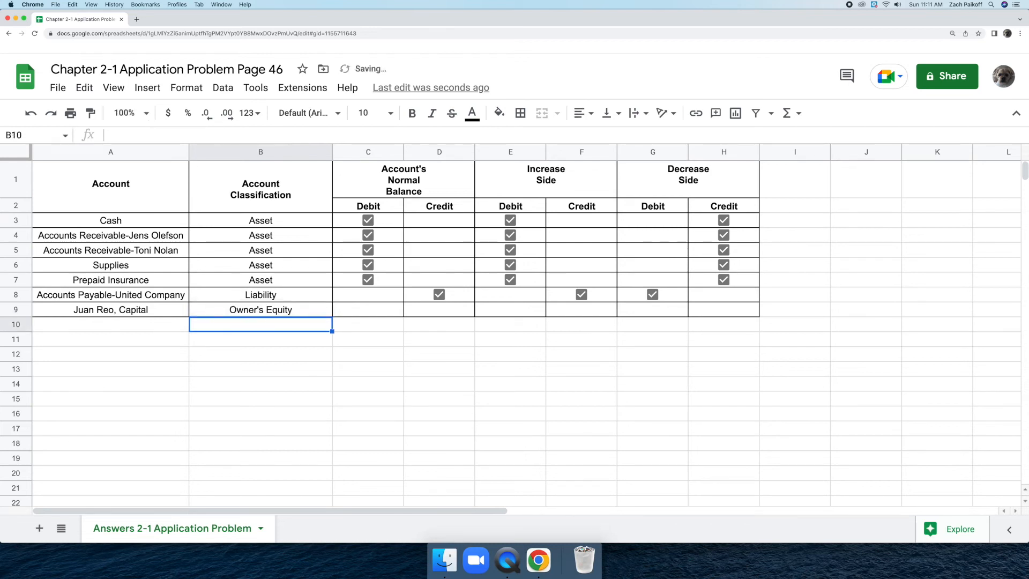
Insert a checkbox in row 9's Normal Balance Credit cell and tick it.
{"action": "left_click", "coordinate": [434, 311]}
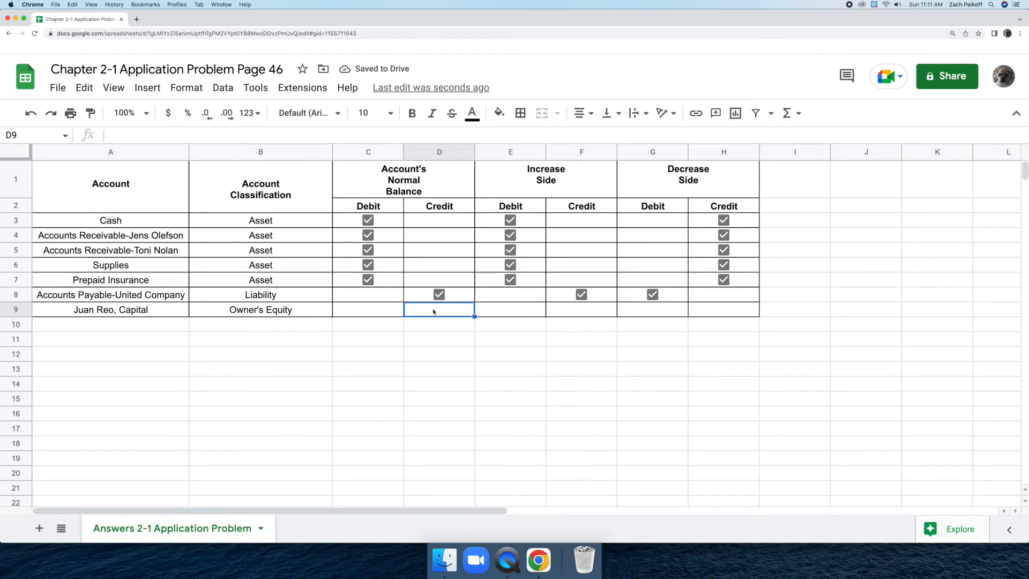
{"action": "left_click", "coordinate": [147, 87]}
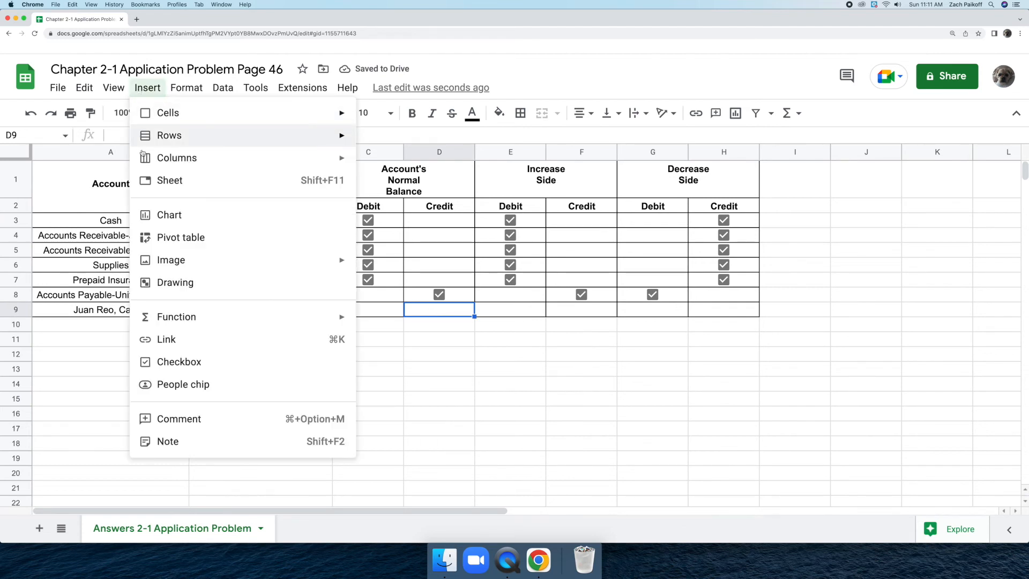
{"action": "left_click", "coordinate": [203, 361]}
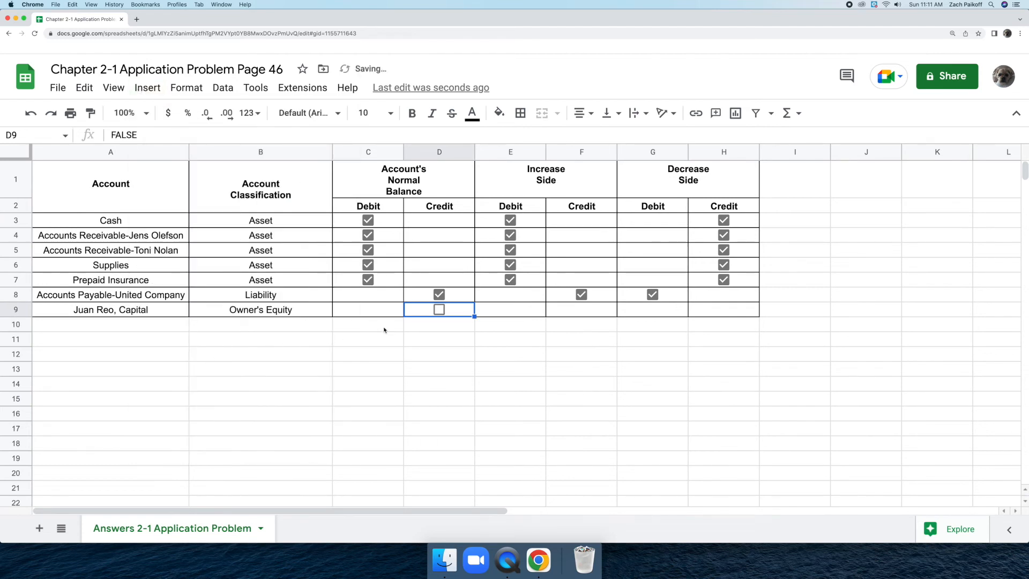
{"action": "left_click", "coordinate": [438, 310]}
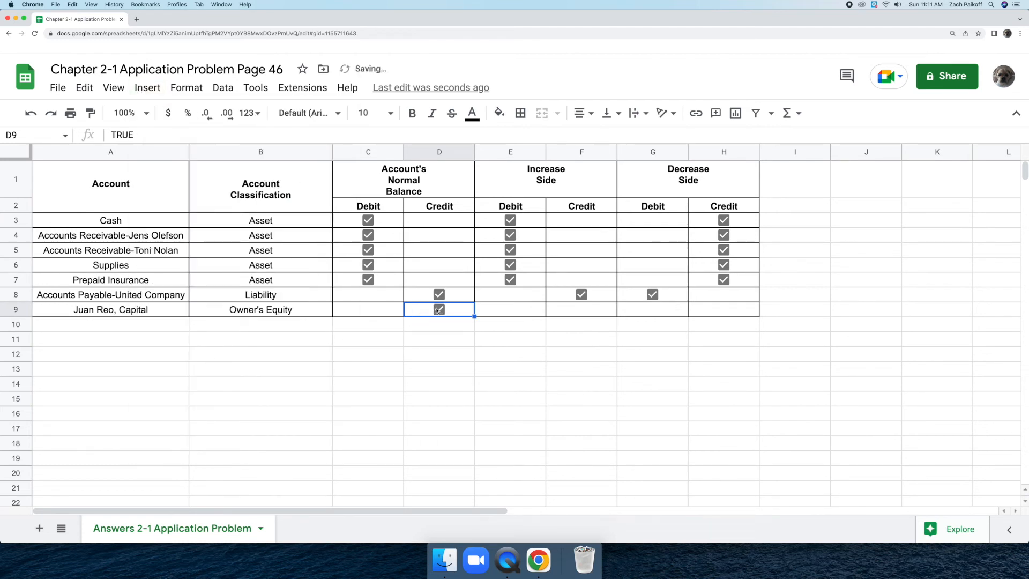
Insert a checkbox in row 9's Increase Side Credit cell and tick it.
{"action": "left_click", "coordinate": [565, 311]}
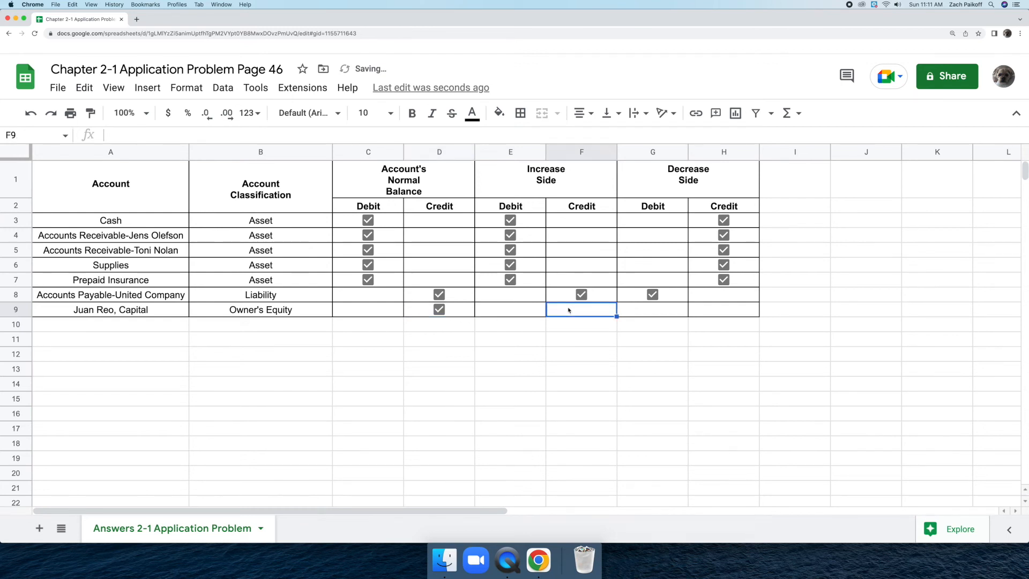
{"action": "left_click", "coordinate": [148, 89]}
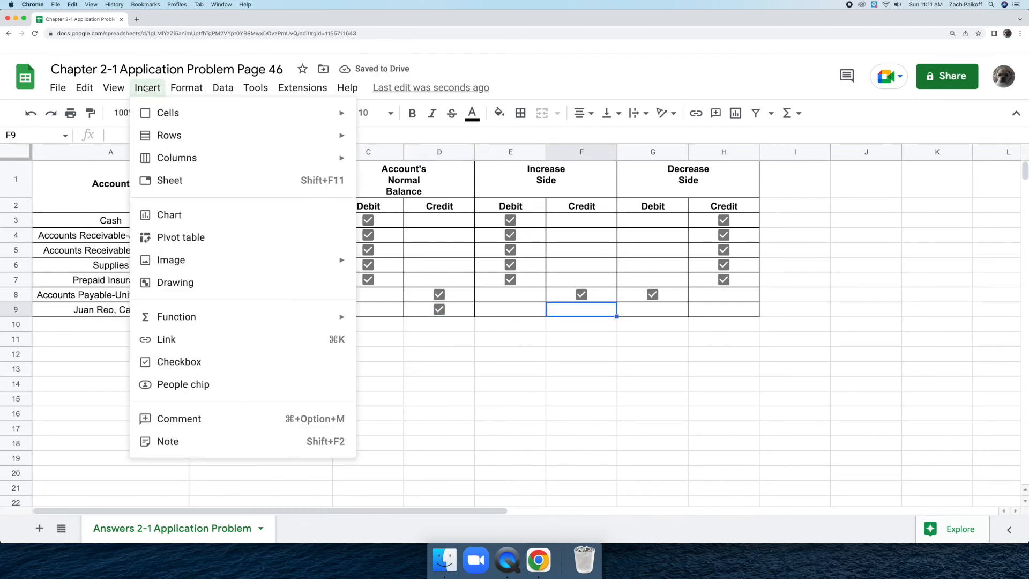
{"action": "left_click", "coordinate": [219, 370]}
{"action": "left_click", "coordinate": [582, 309]}
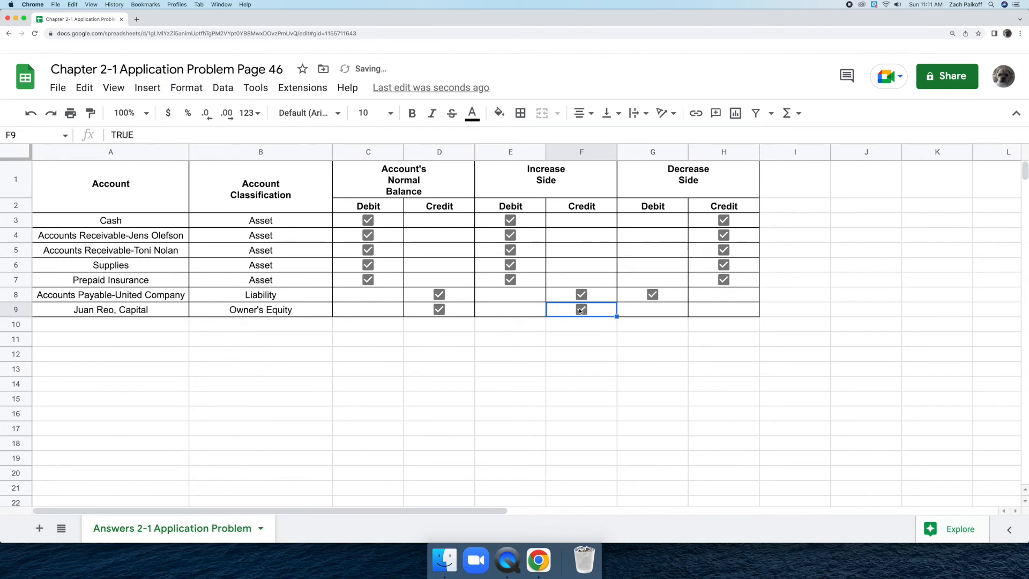
Insert a checkbox in row 9's Decrease Side Debit cell and tick it.
{"action": "left_click", "coordinate": [635, 309]}
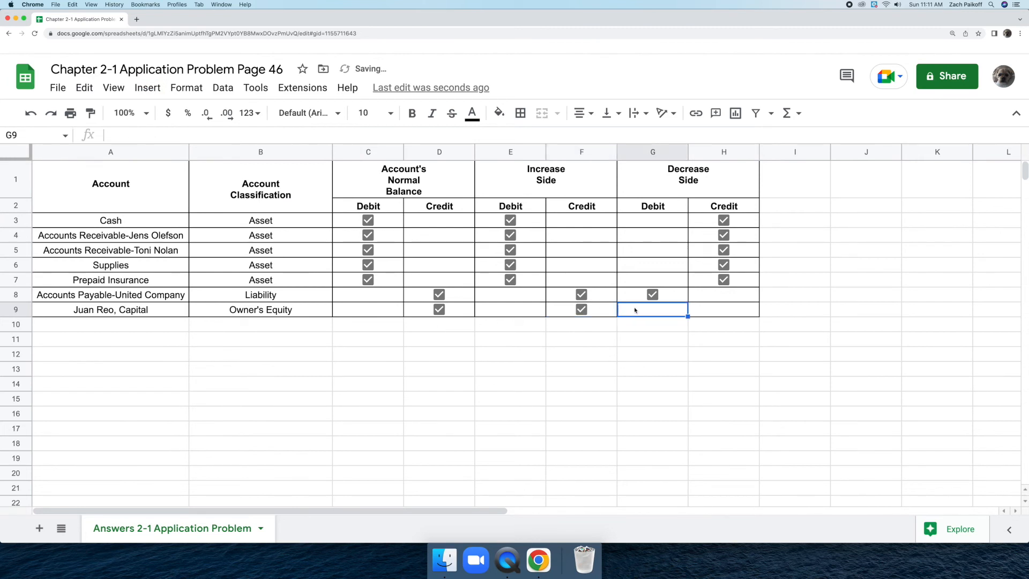
{"action": "left_click", "coordinate": [145, 88]}
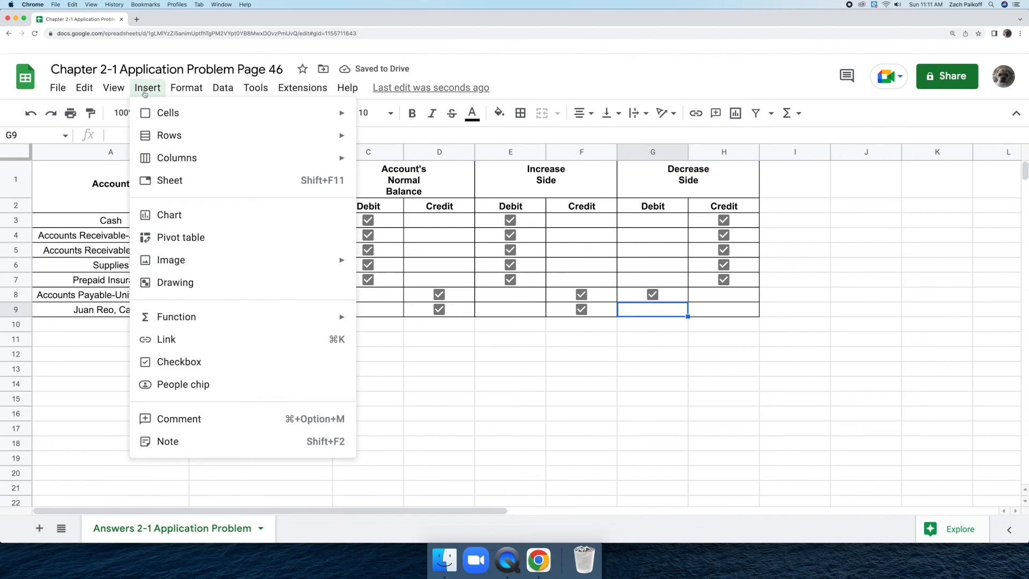
{"action": "left_click", "coordinate": [218, 362]}
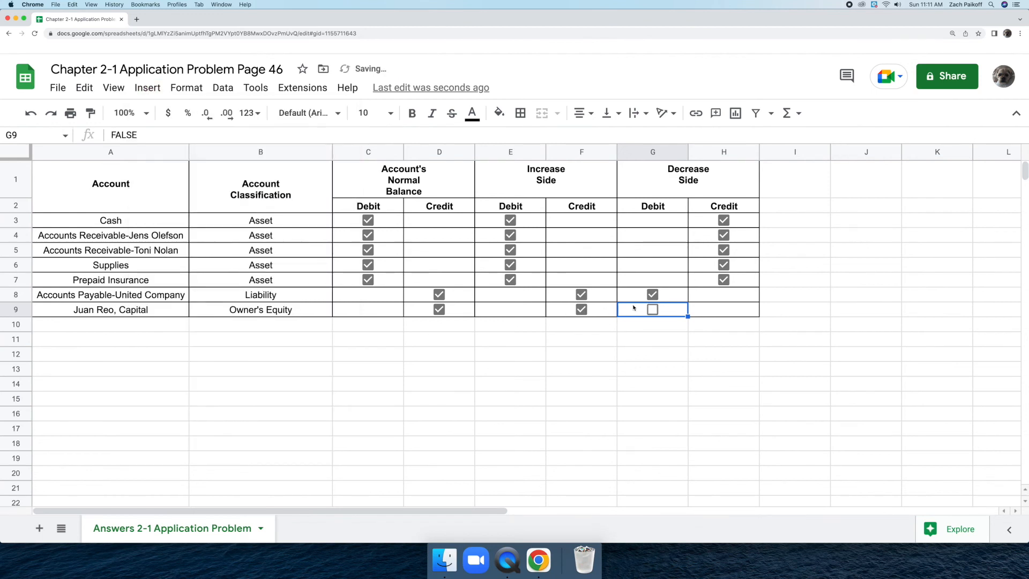
{"action": "left_click", "coordinate": [651, 310]}
{"action": "left_click", "coordinate": [926, 323]}
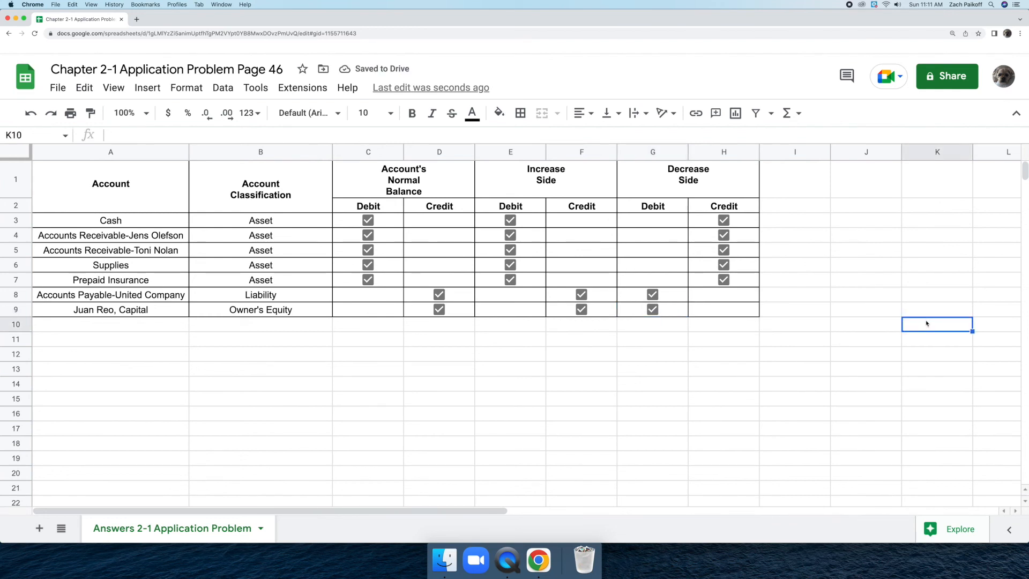